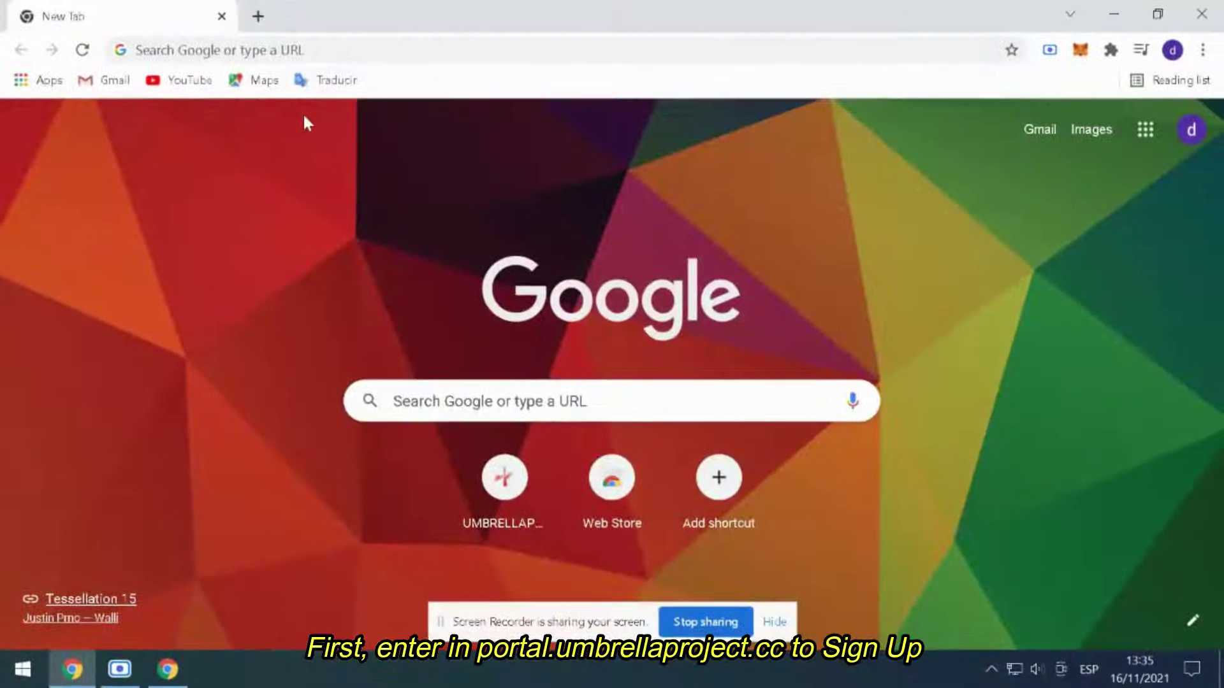
- Load portal.umbrellaproject.cc and scroll down to its Sign Up section
click(301, 49)
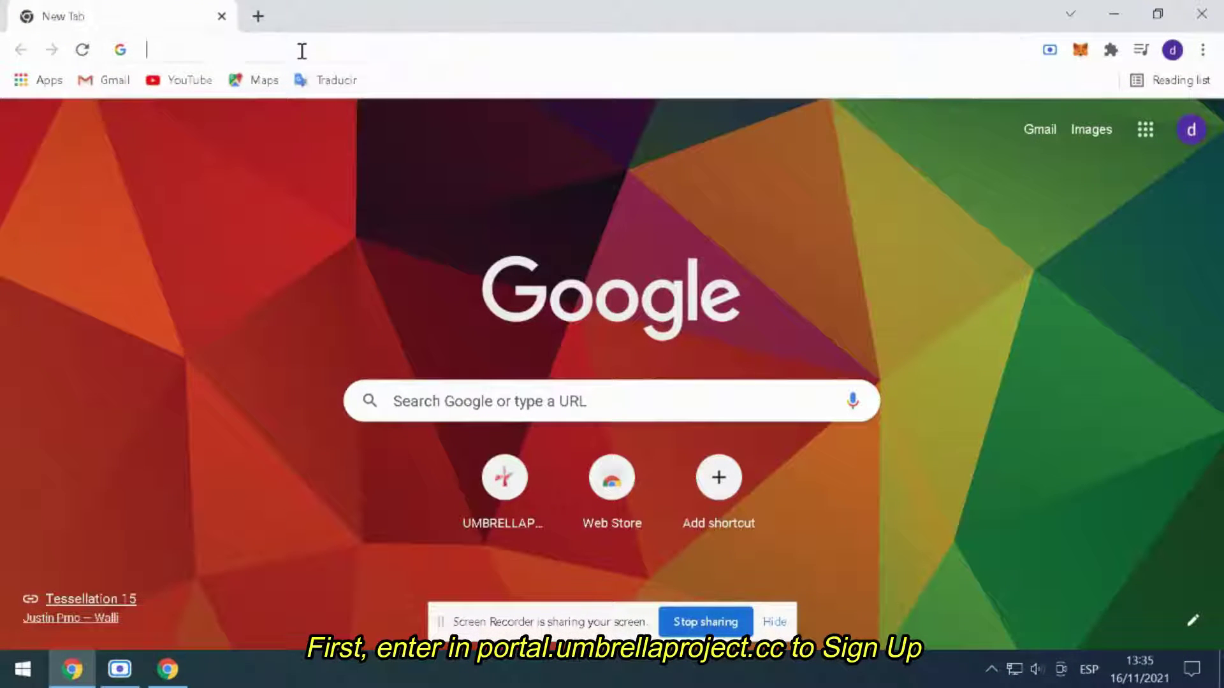
text(portal)
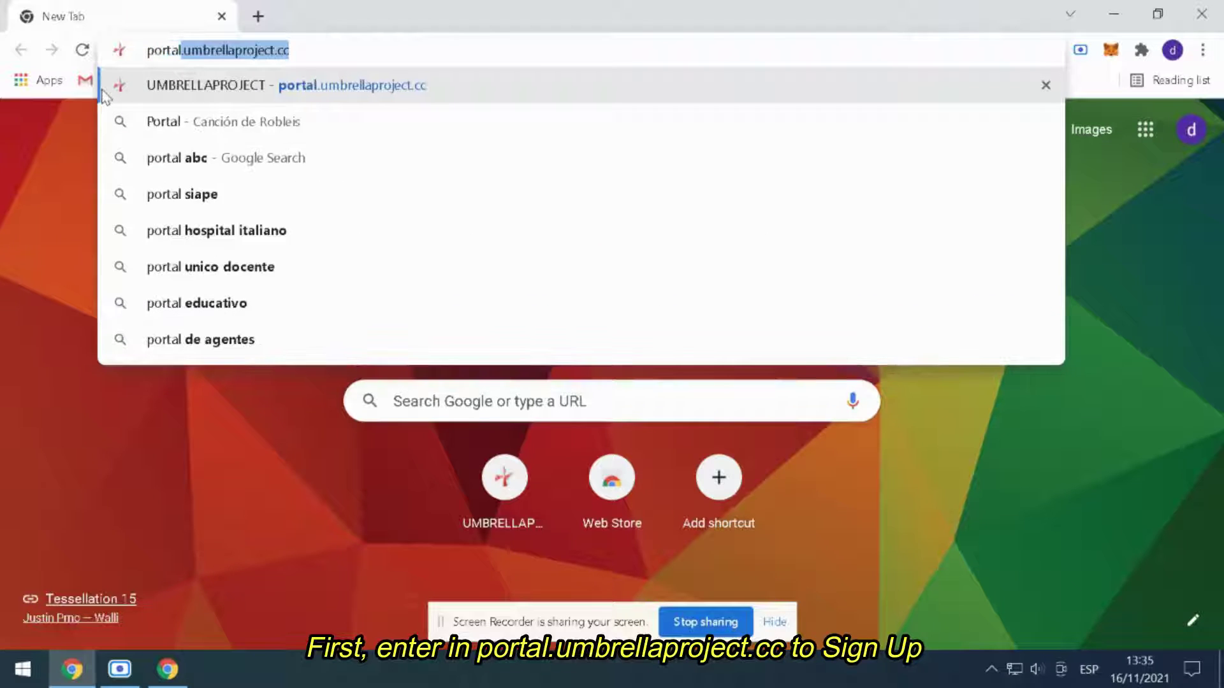
key(Return)
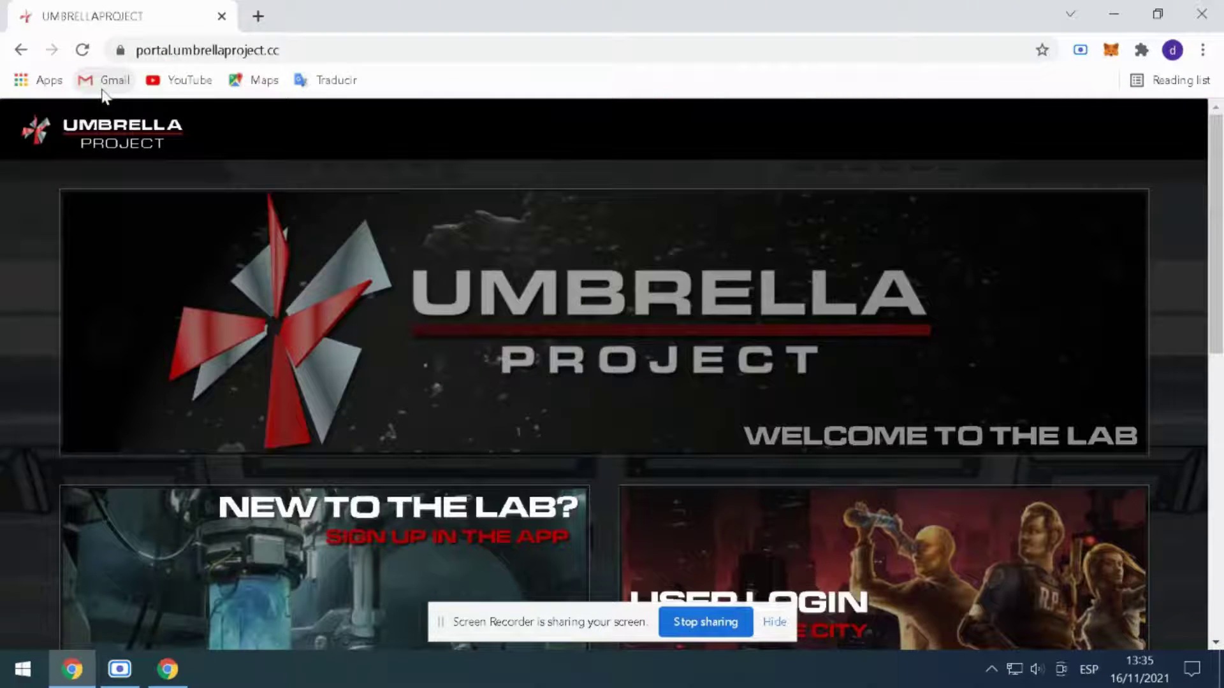
click(765, 624)
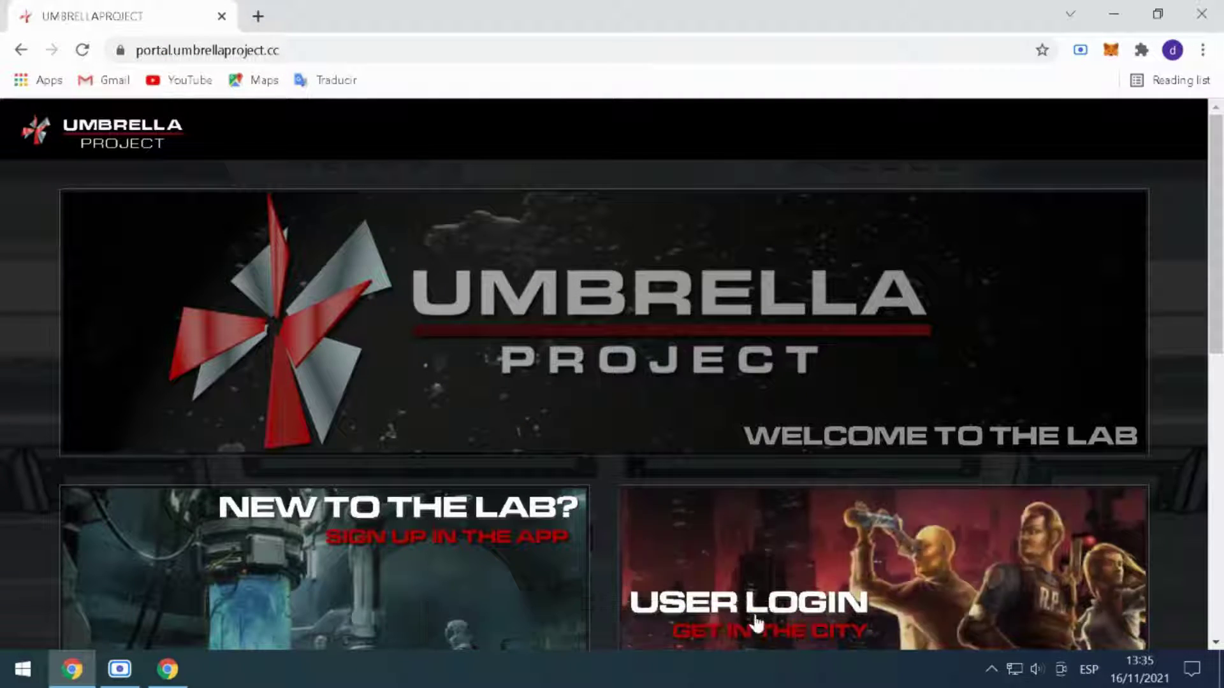
scroll(374, 524, down, 1)
scroll(385, 503, down, 2)
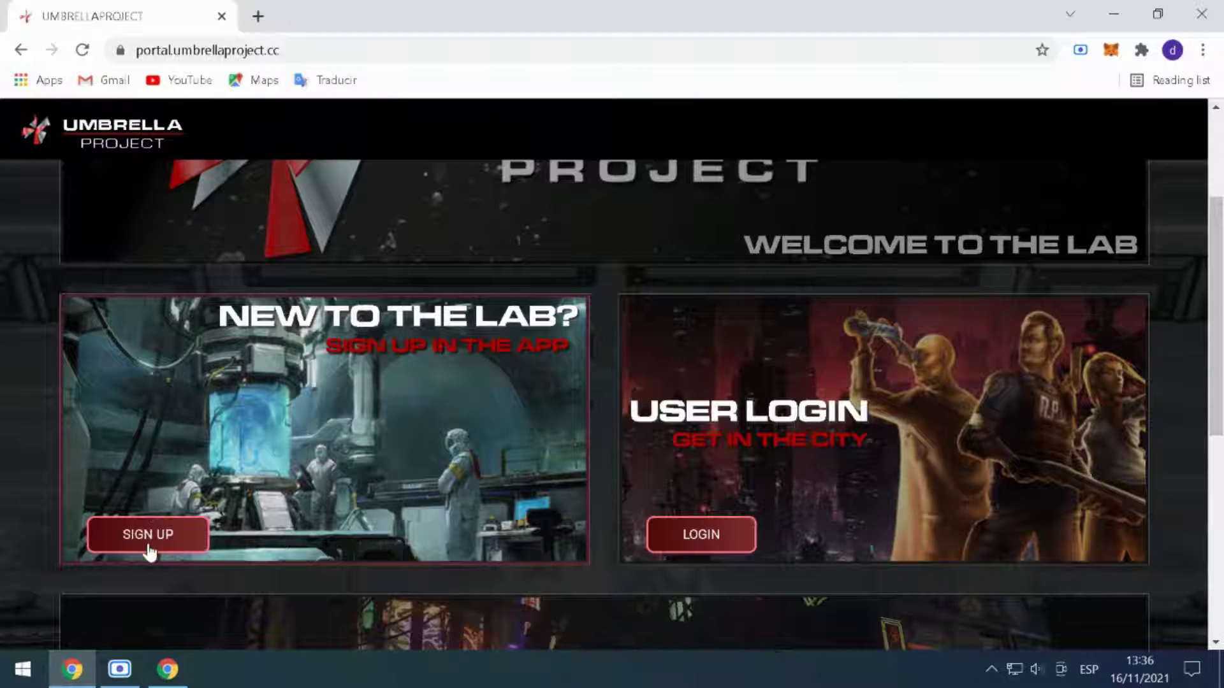
- Open the registration form and fill in a username and the account's e-mail address
click(148, 539)
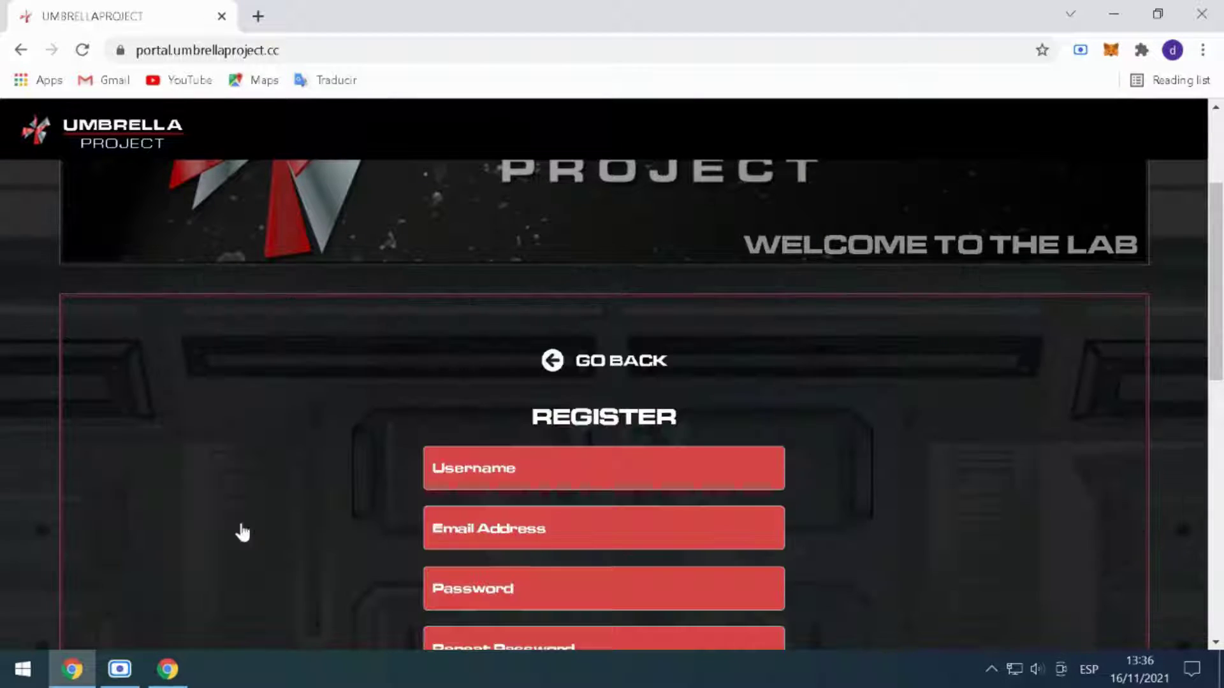
click(454, 470)
text(demou)
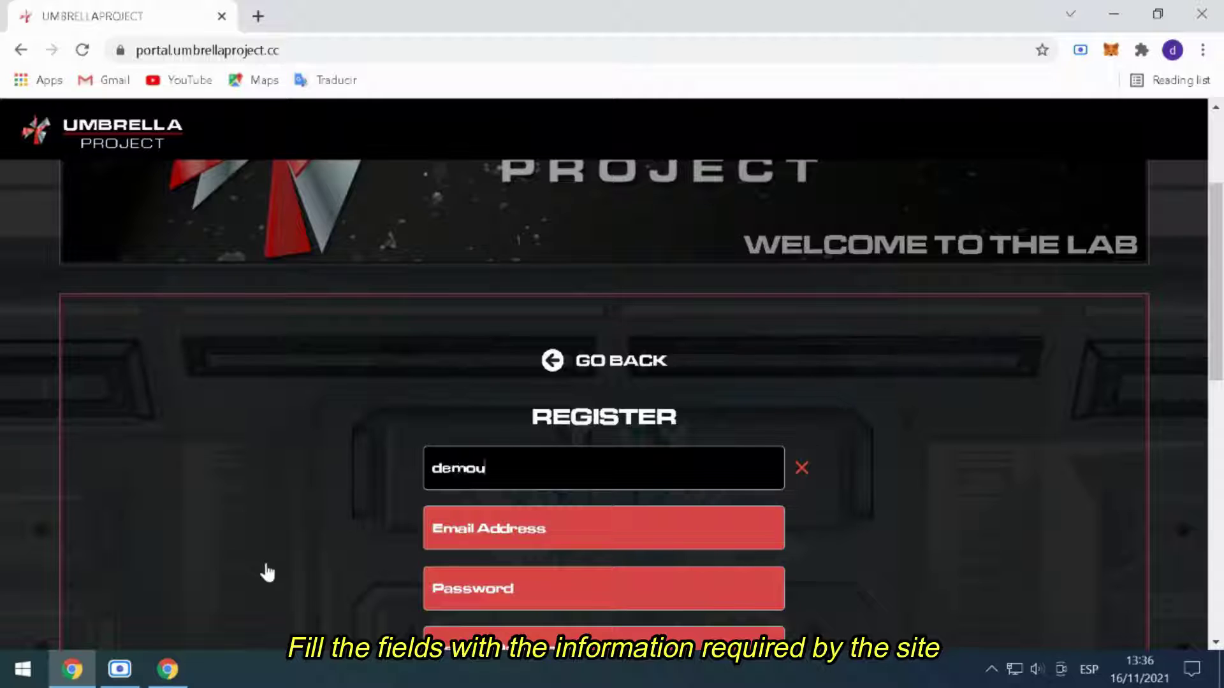
text(mbrella)
key(Tab)
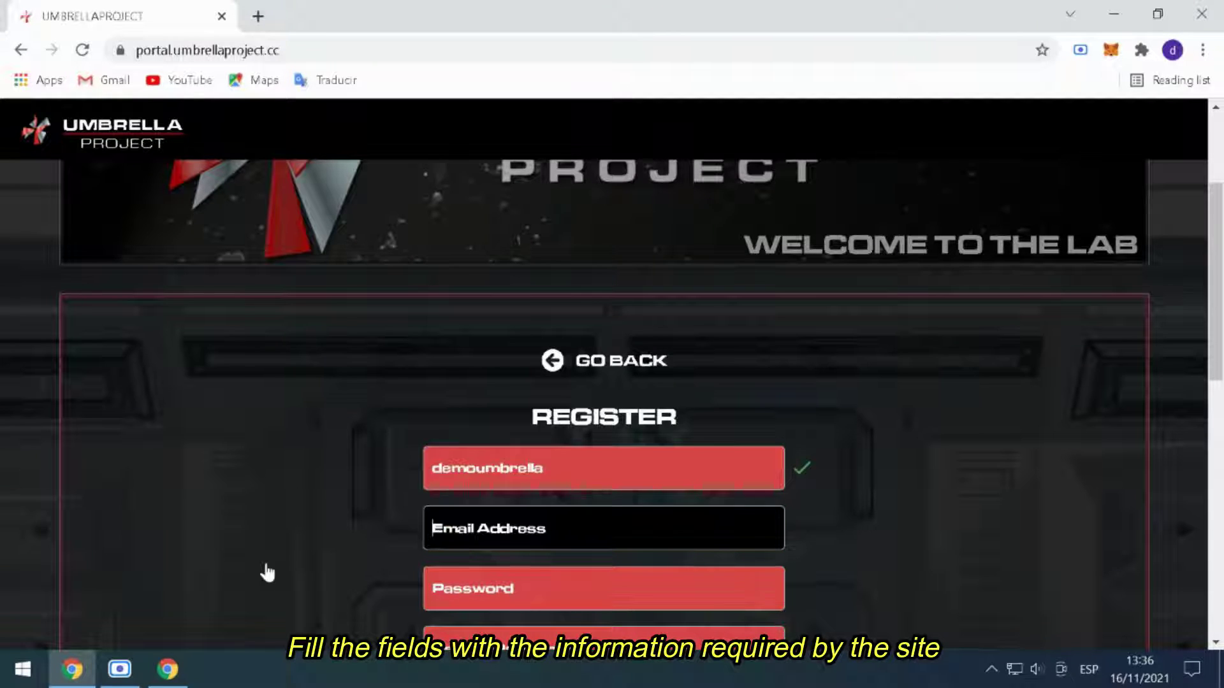
click(598, 598)
scroll(598, 598, down, 2)
click(526, 419)
- Enter and repeat the password, submit the registration, and decline Chrome's password saving
click(533, 490)
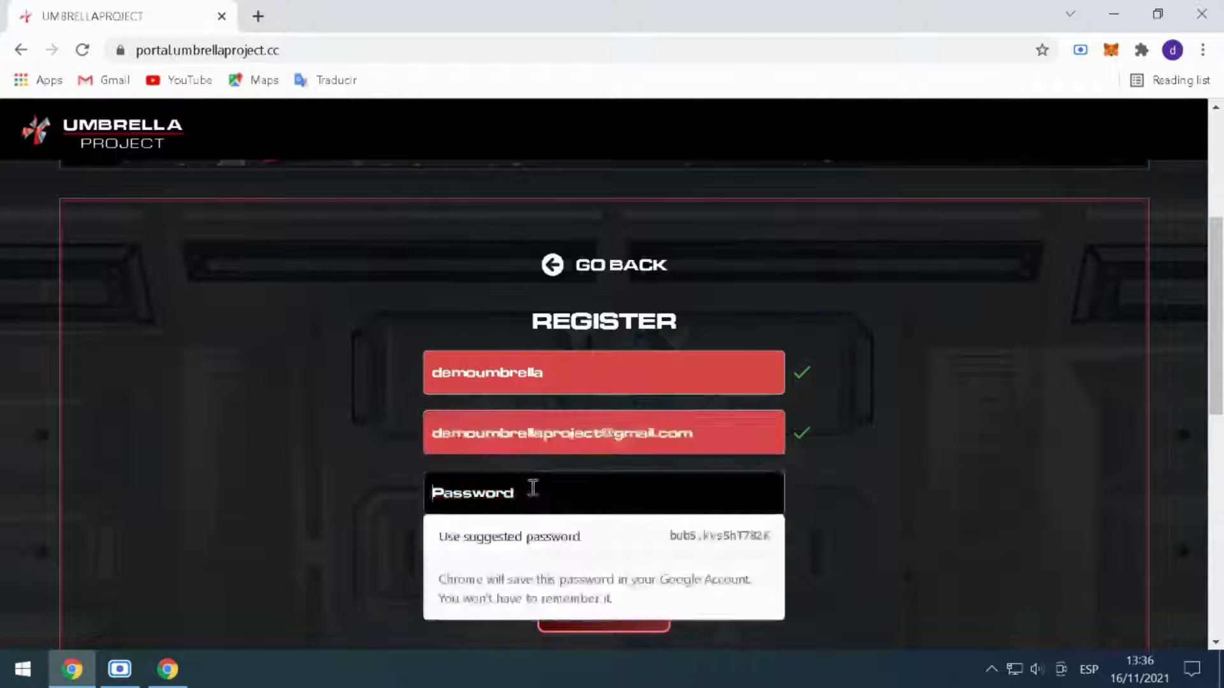
text(•)
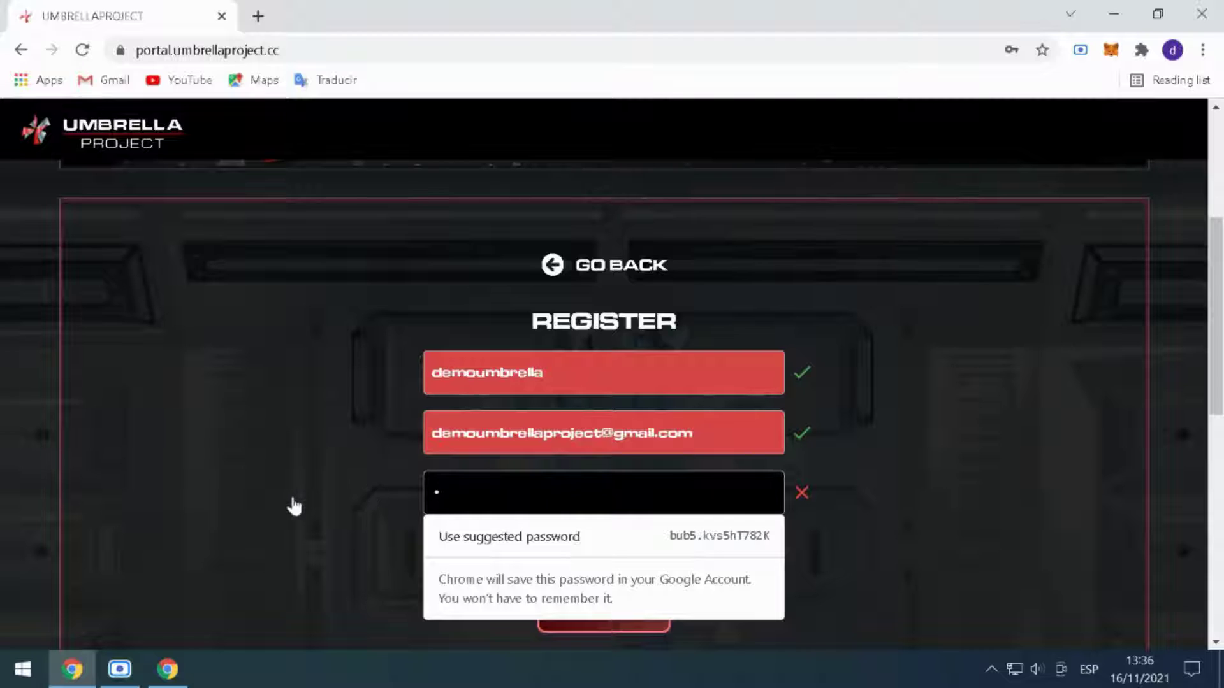
text(••••••••••••••)
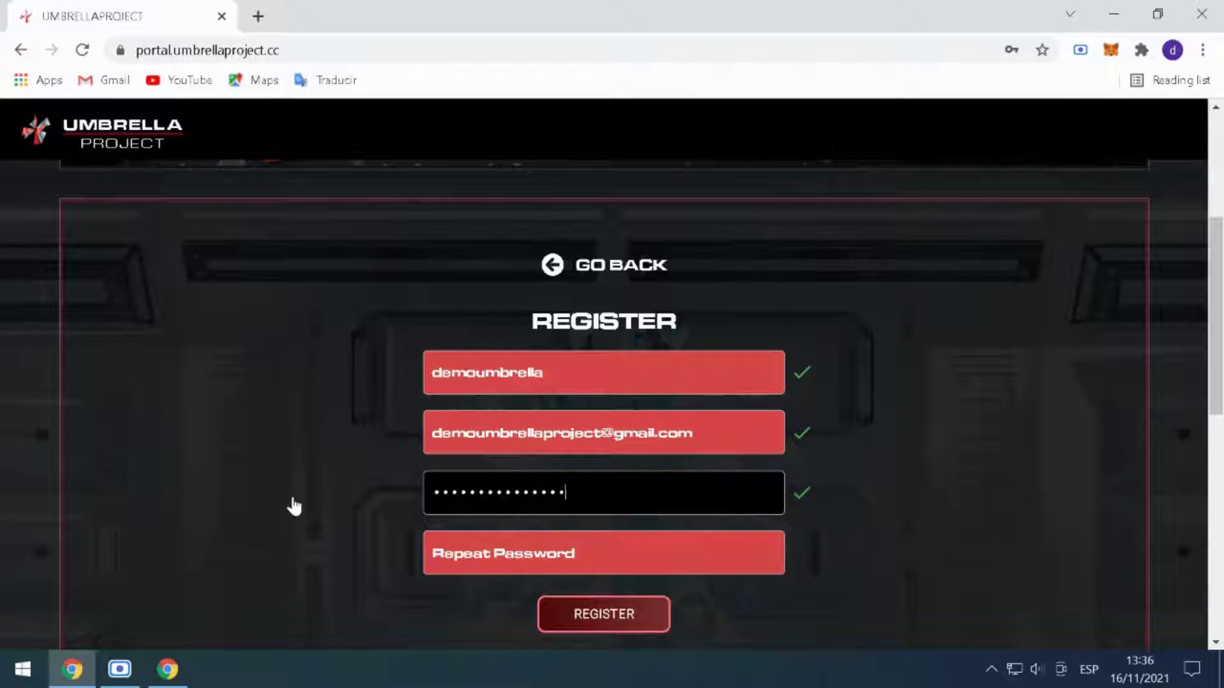
text(••)
key(Tab)
text(•••)
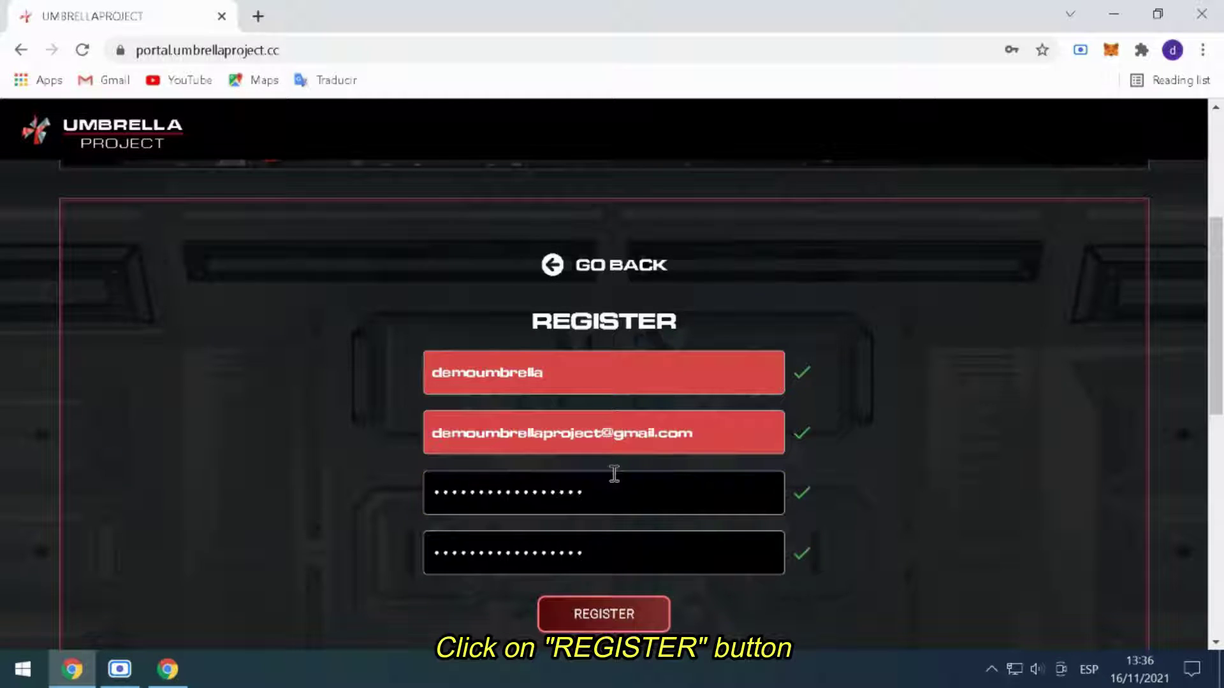
click(609, 612)
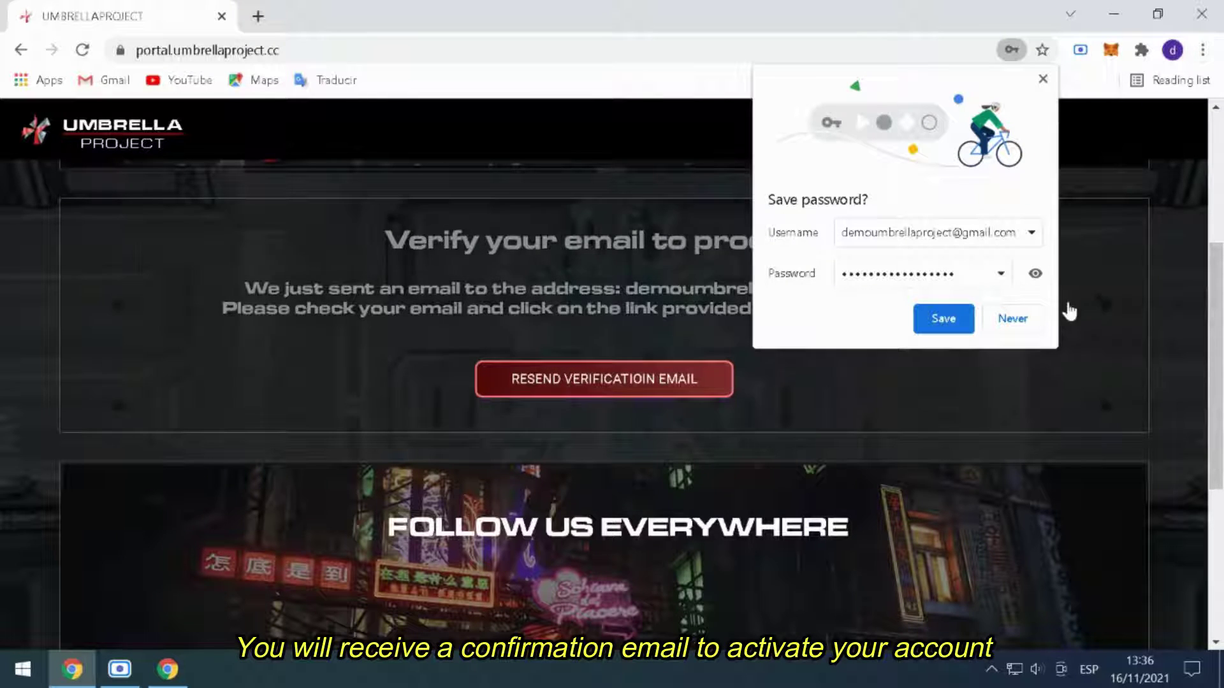
click(1031, 318)
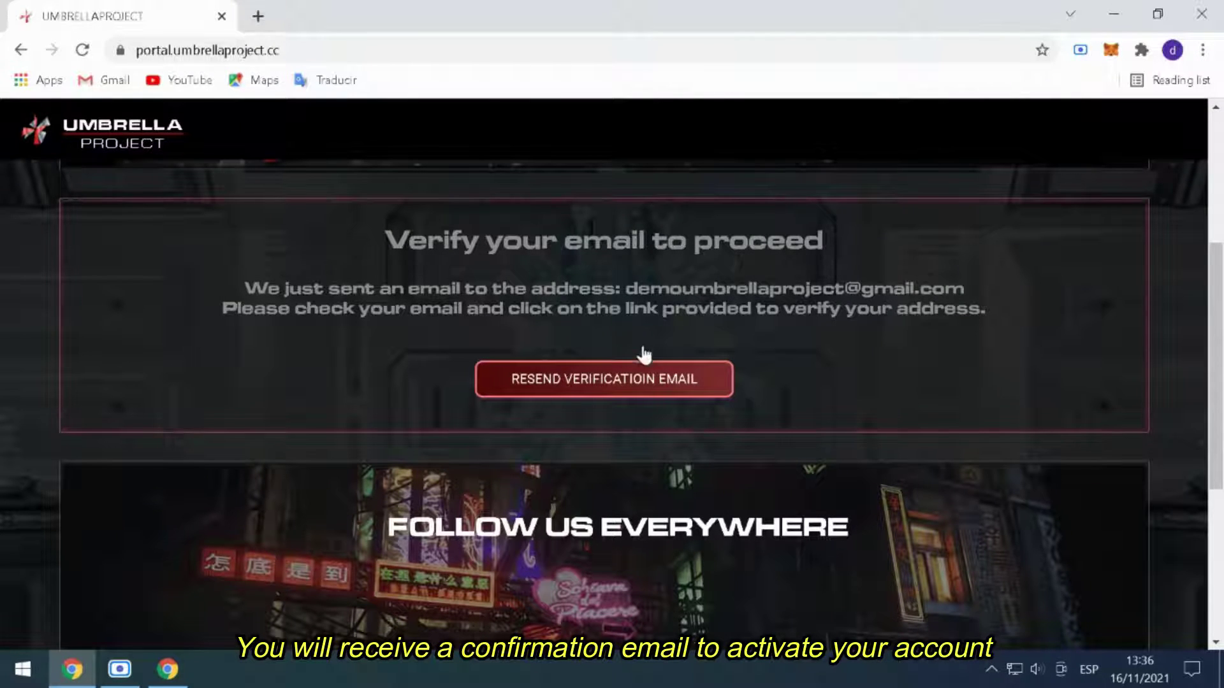
- Open gmail.com in a new browser tab
triple_click(801, 261)
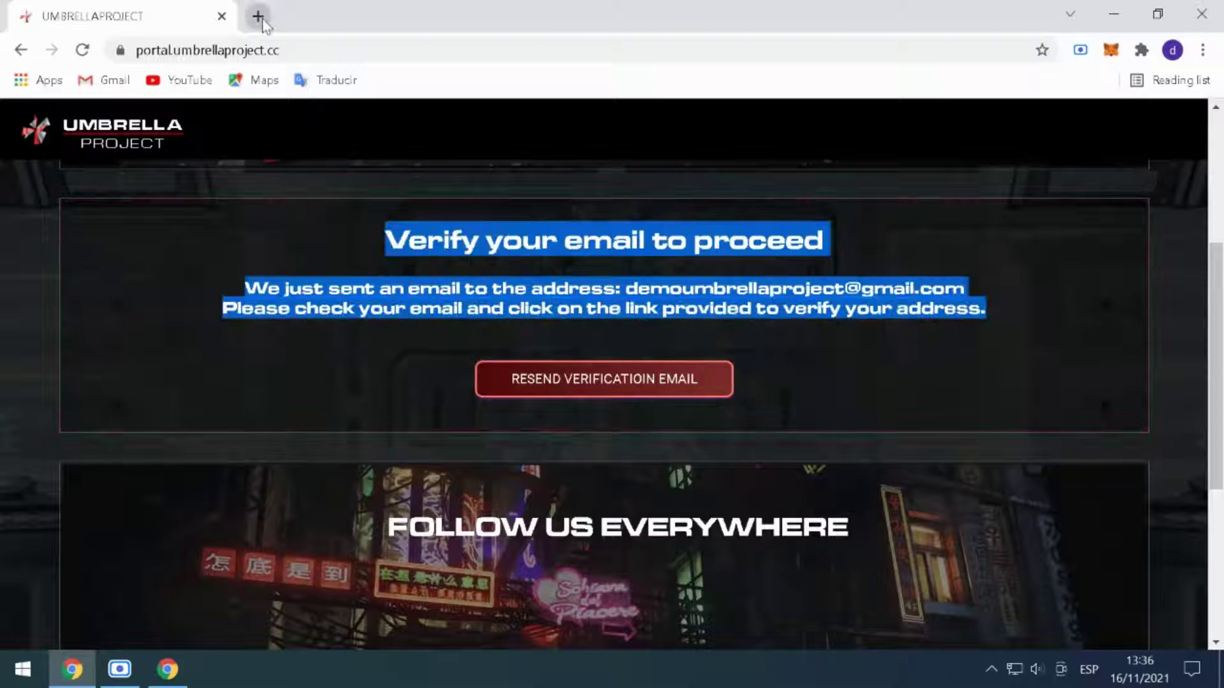
click(262, 21)
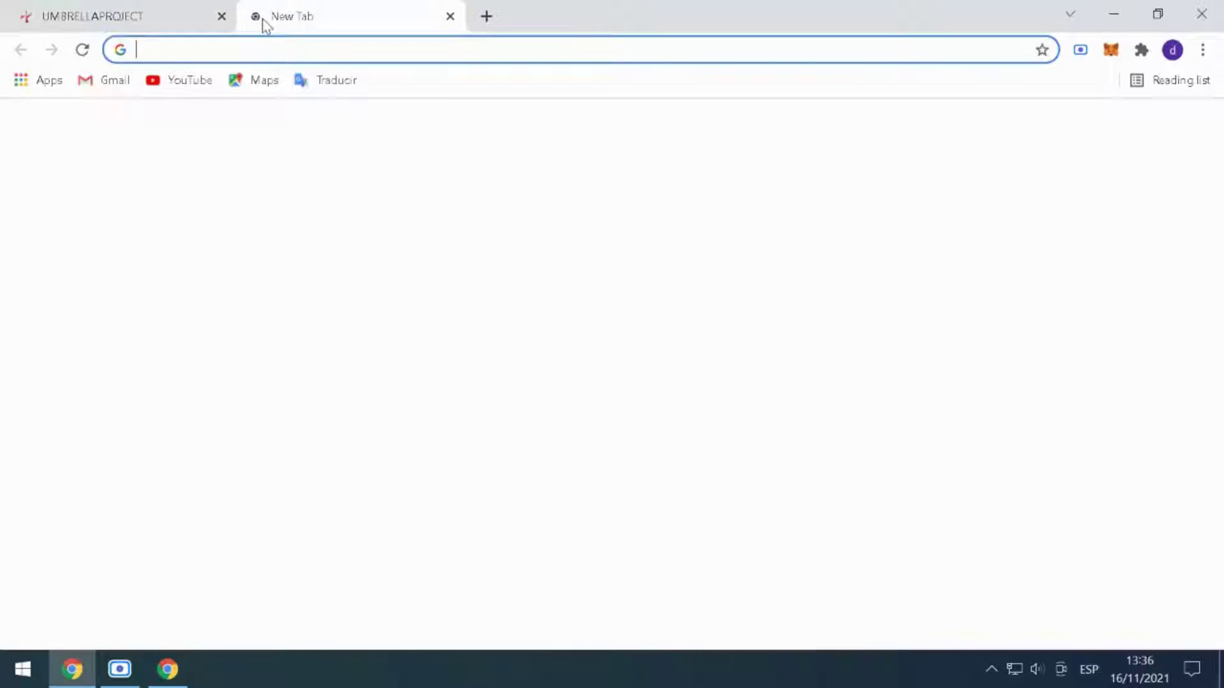
text(gmail.com)
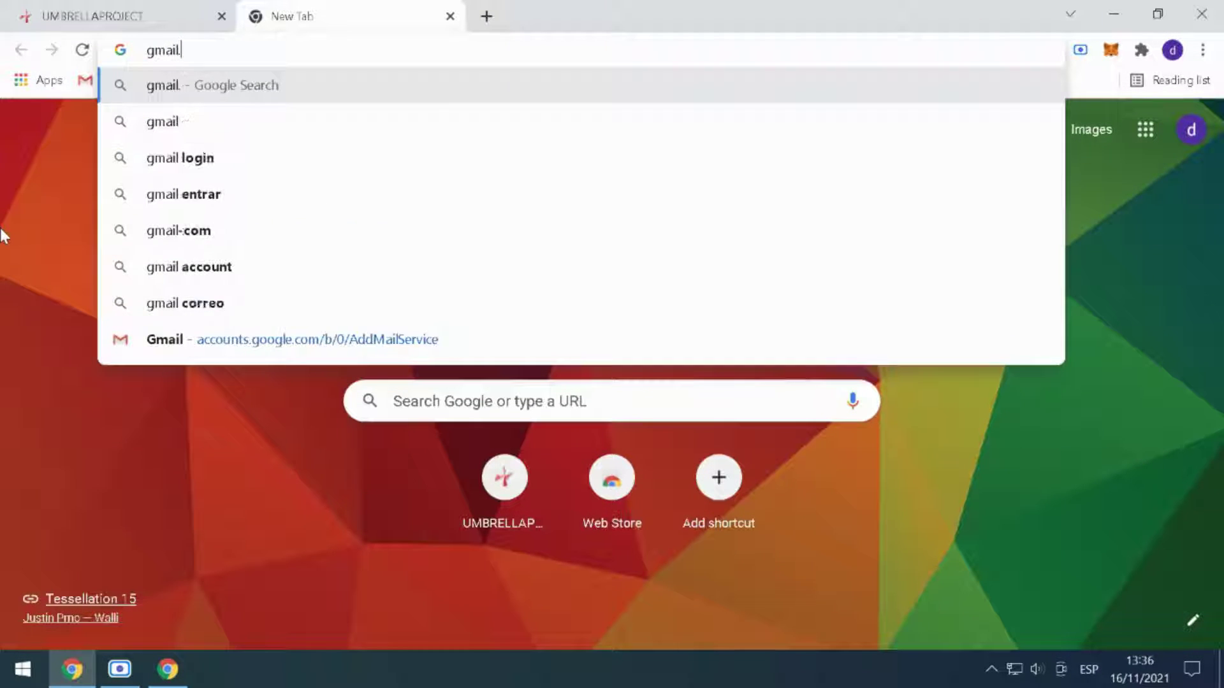
key(Return)
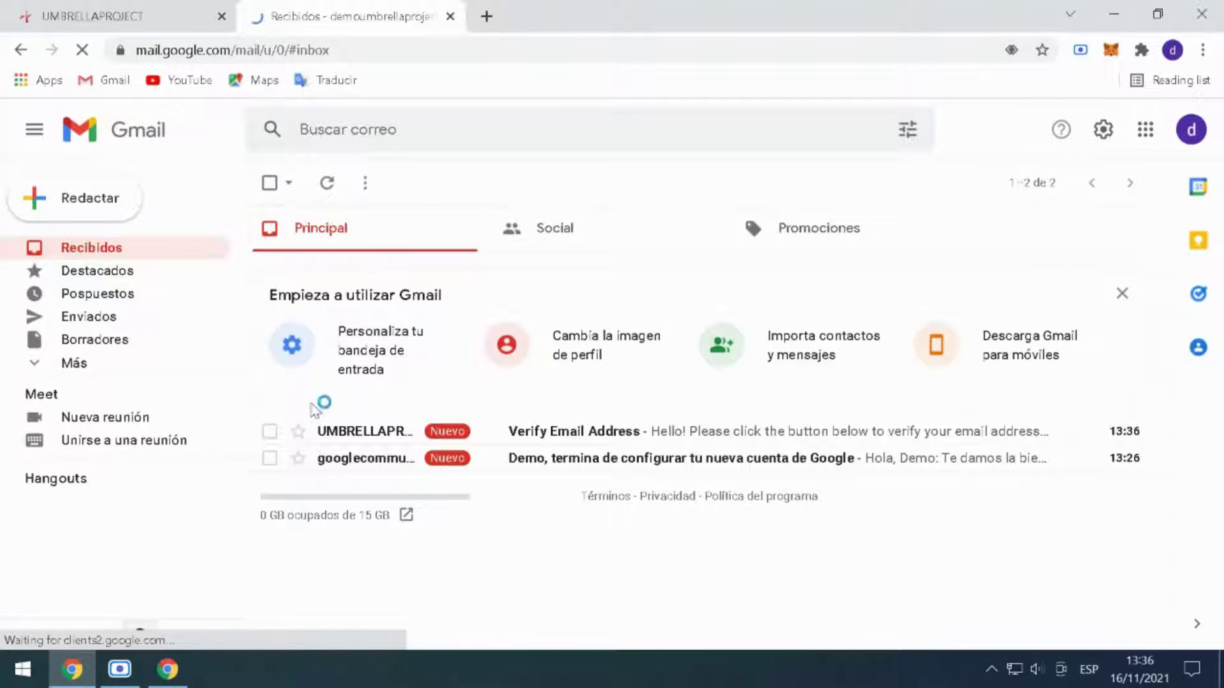
- Open the Umbrella Project verification email and verify the email address
click(328, 440)
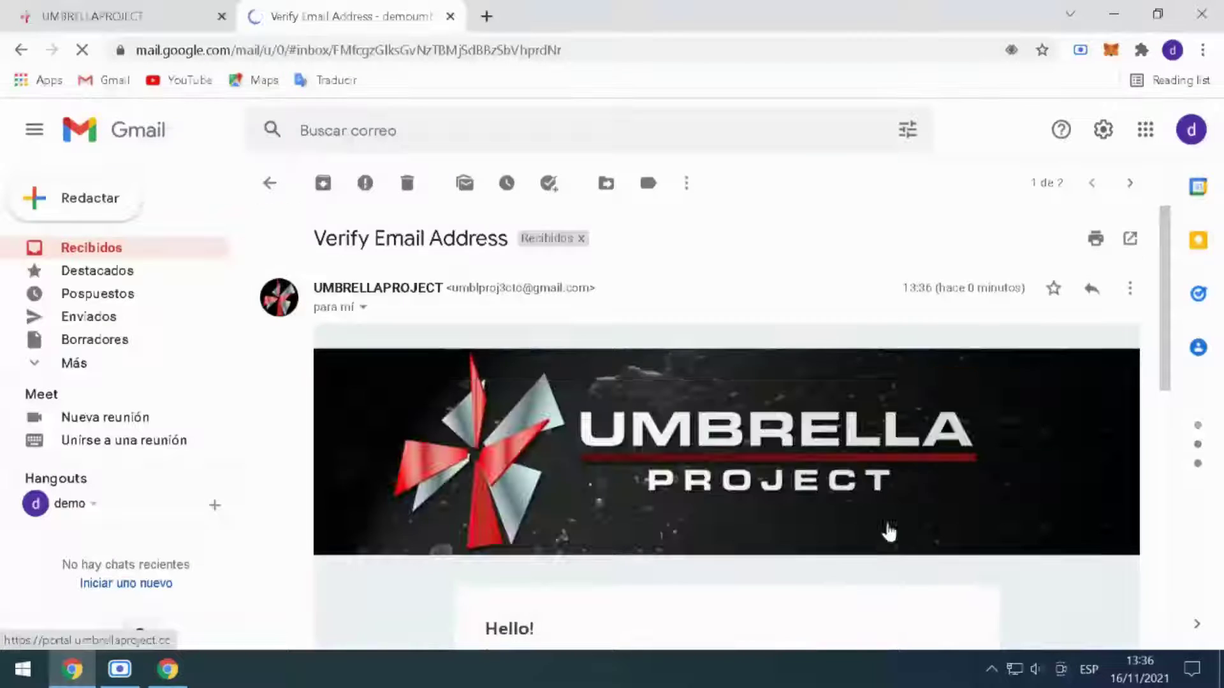
scroll(887, 529, down, 2)
scroll(893, 500, down, 3)
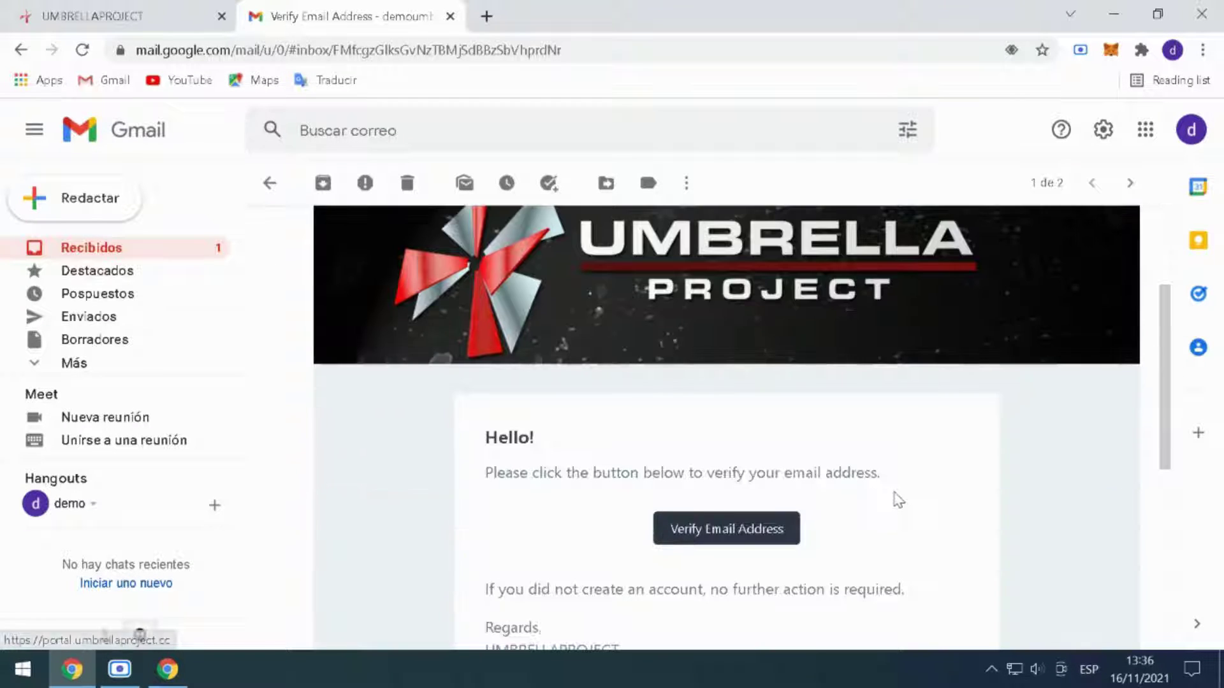
scroll(898, 500, down, 1)
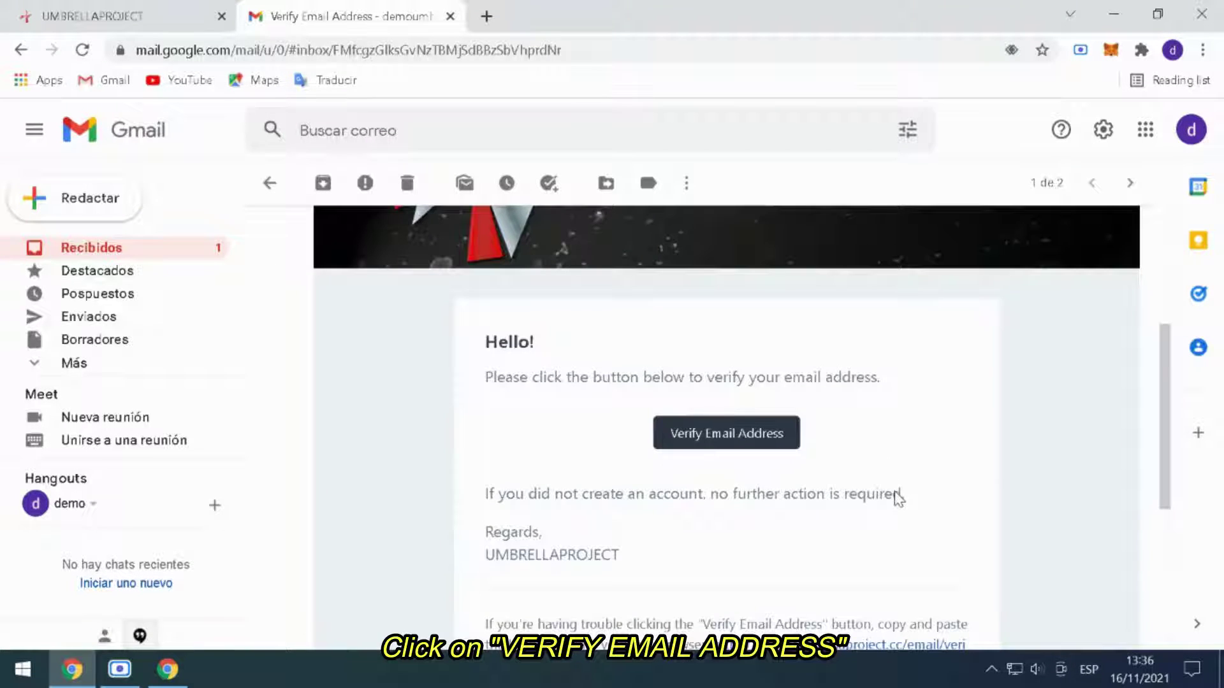
click(768, 444)
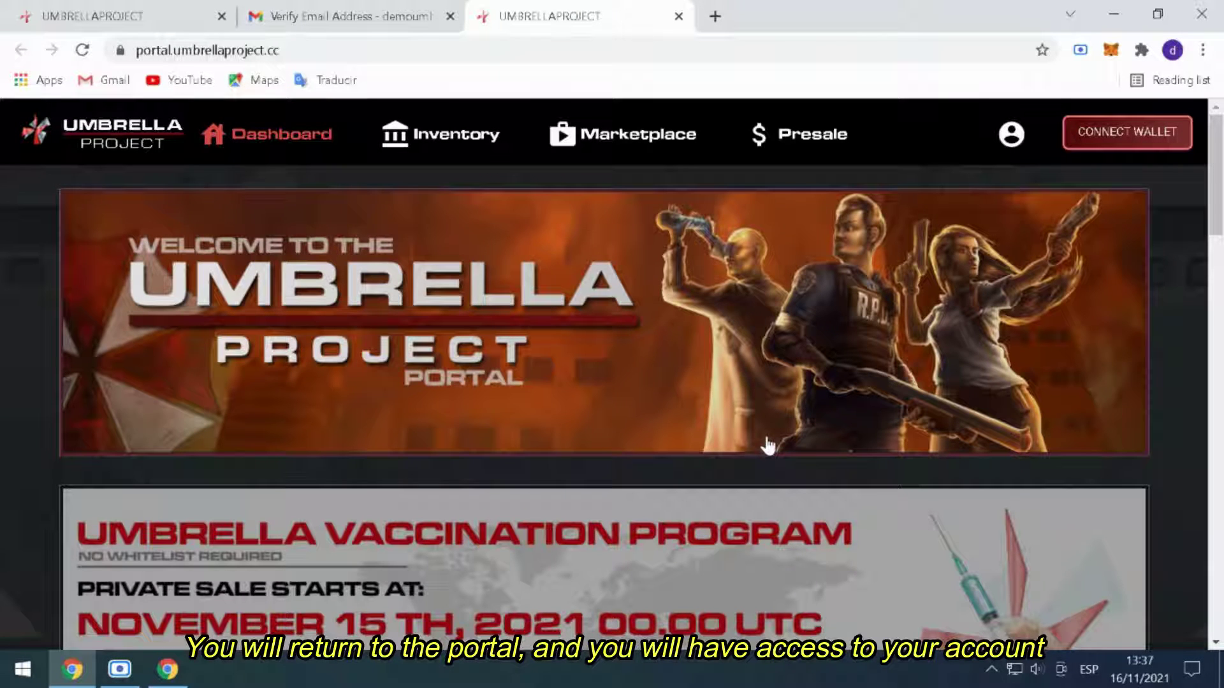
- Begin connecting a crypto wallet from the portal dashboard
scroll(1141, 377, down, 3)
scroll(1143, 377, up, 2)
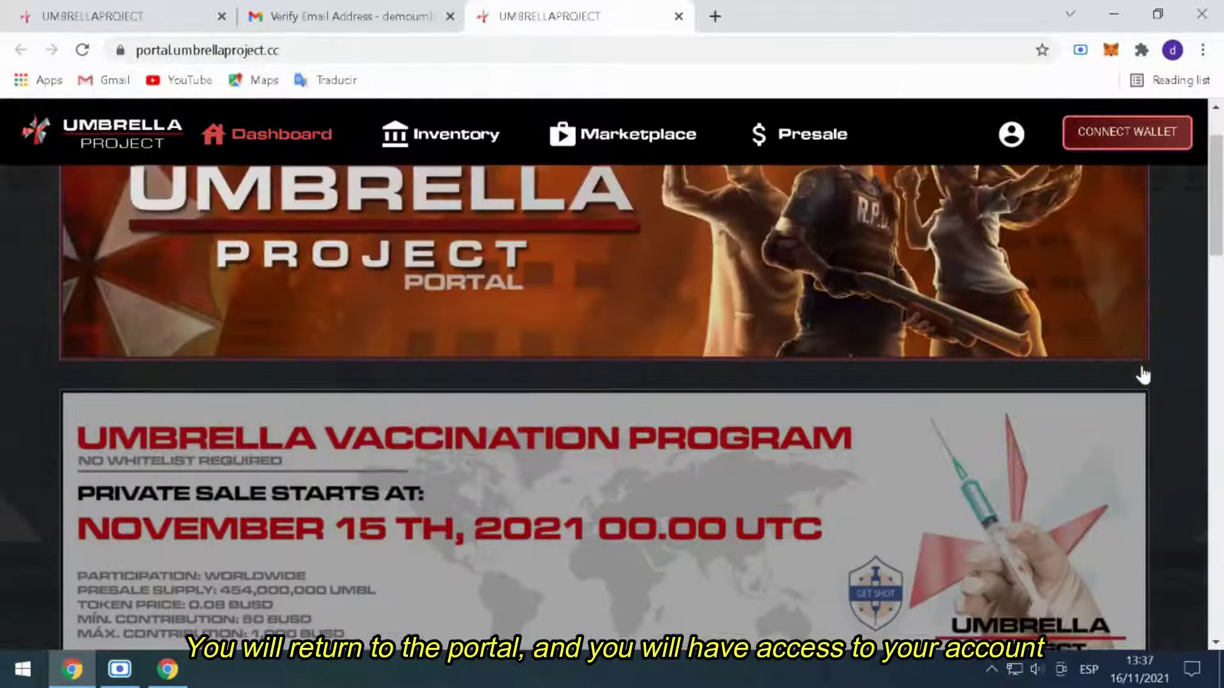
scroll(1141, 376, up, 1)
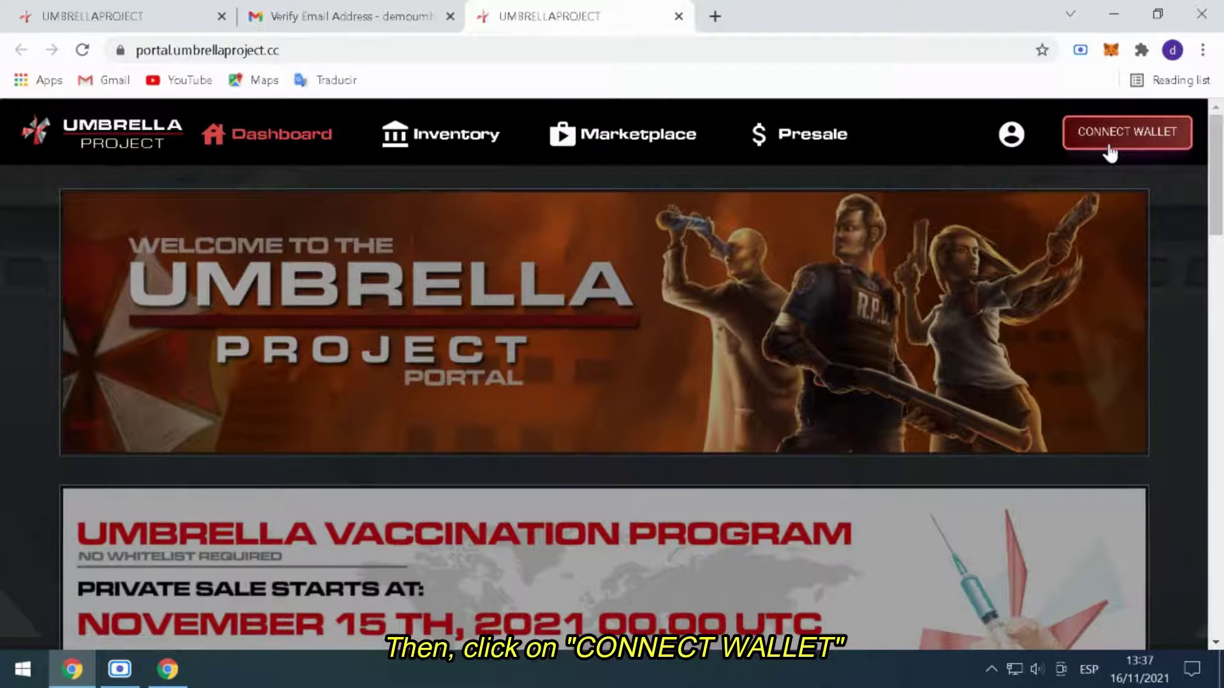
click(1109, 152)
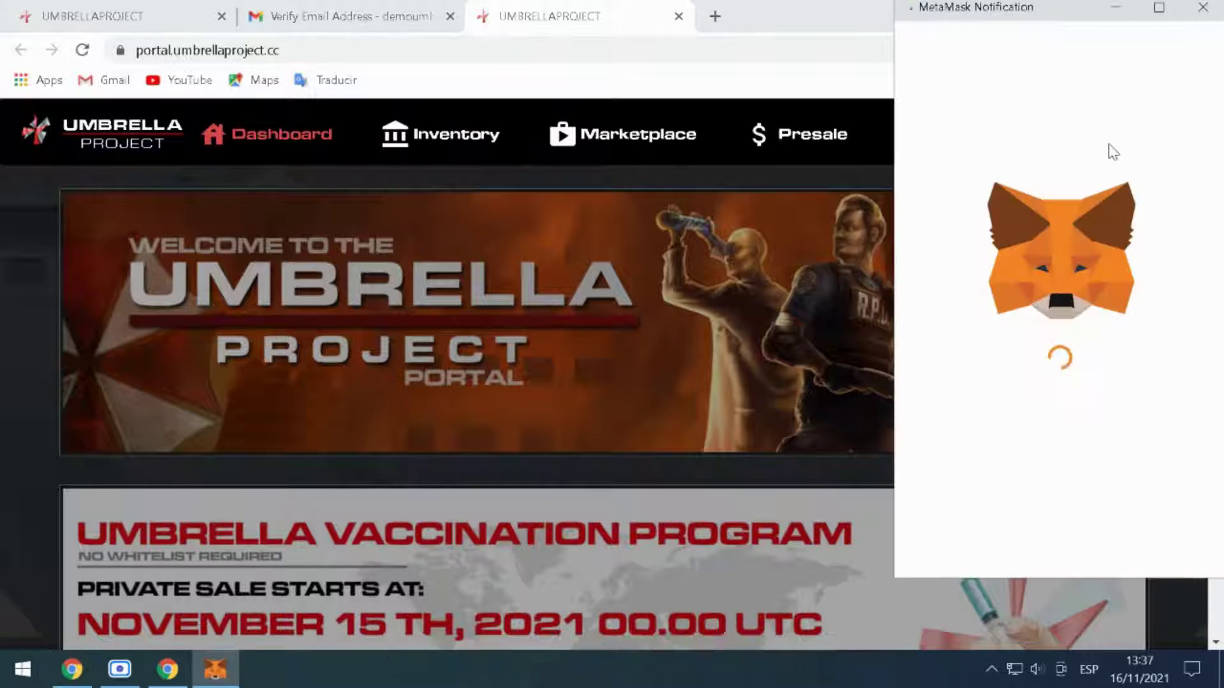
- Unlock MetaMask, connect Account 1 to the portal, and sign the login message
text(••••••)
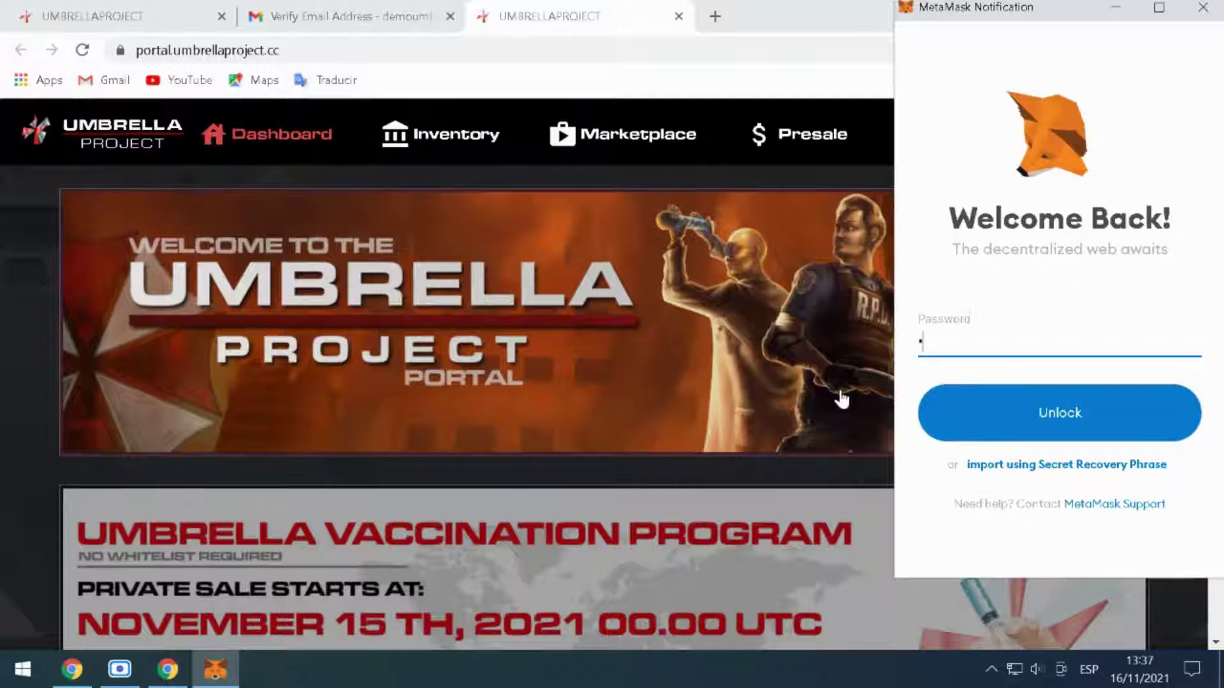
text(••••••••)
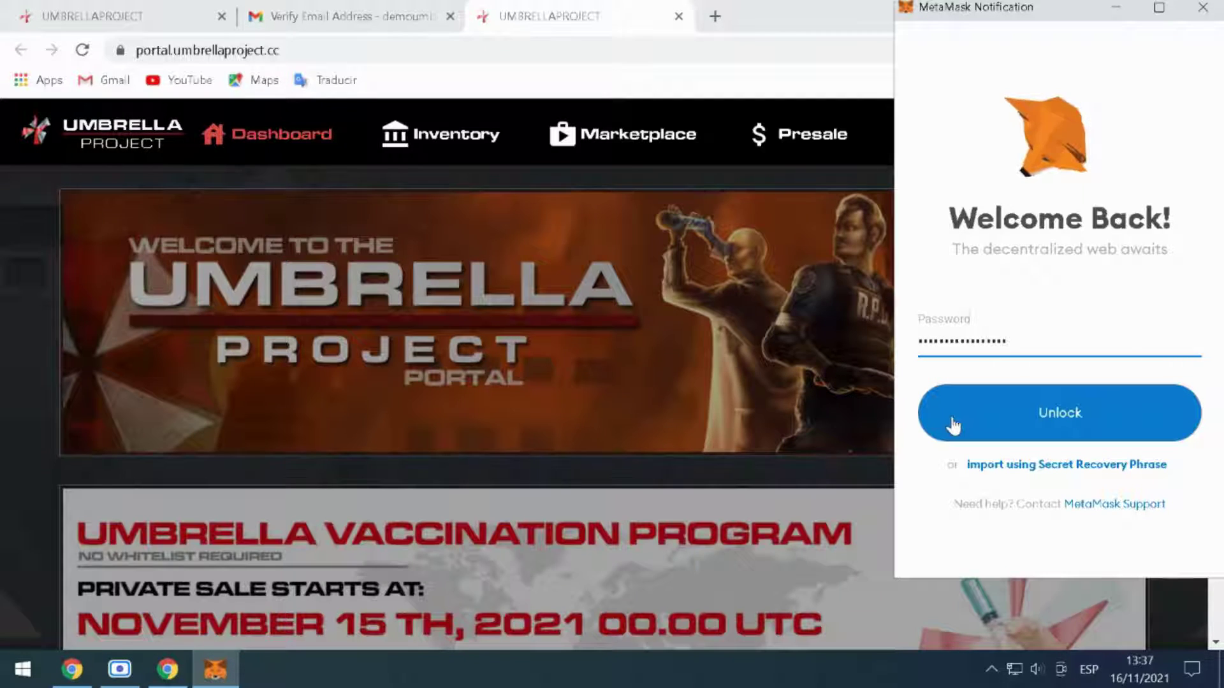
click(954, 425)
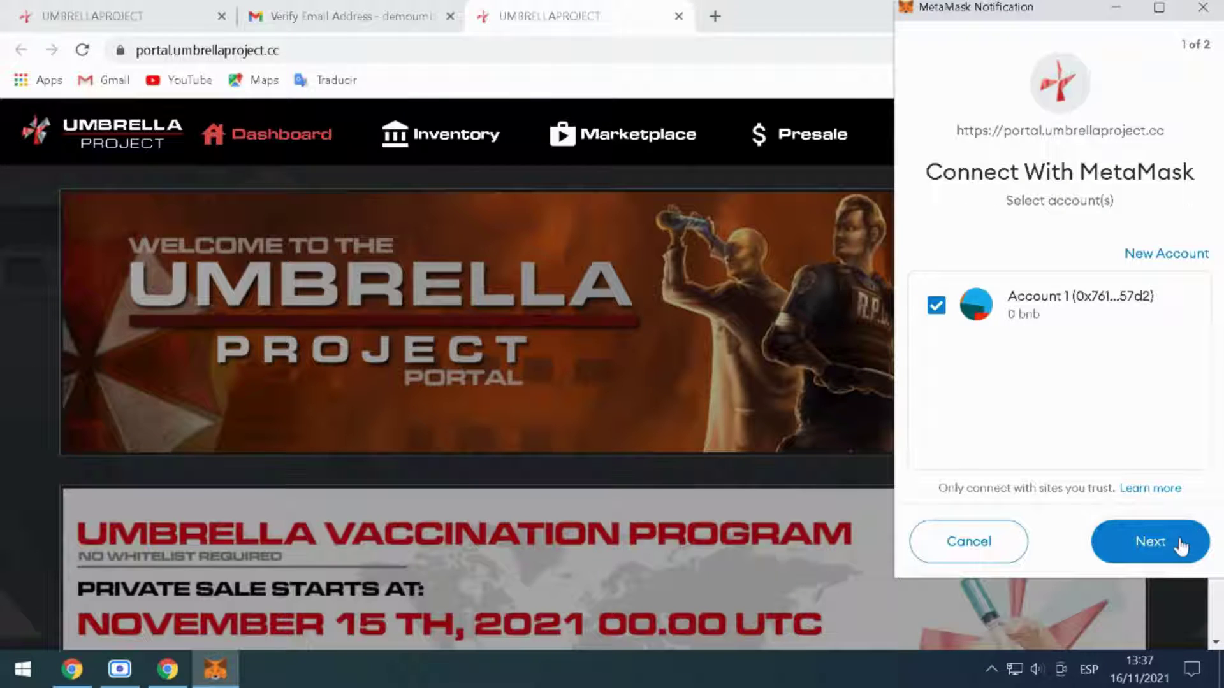
click(1179, 543)
click(1179, 543)
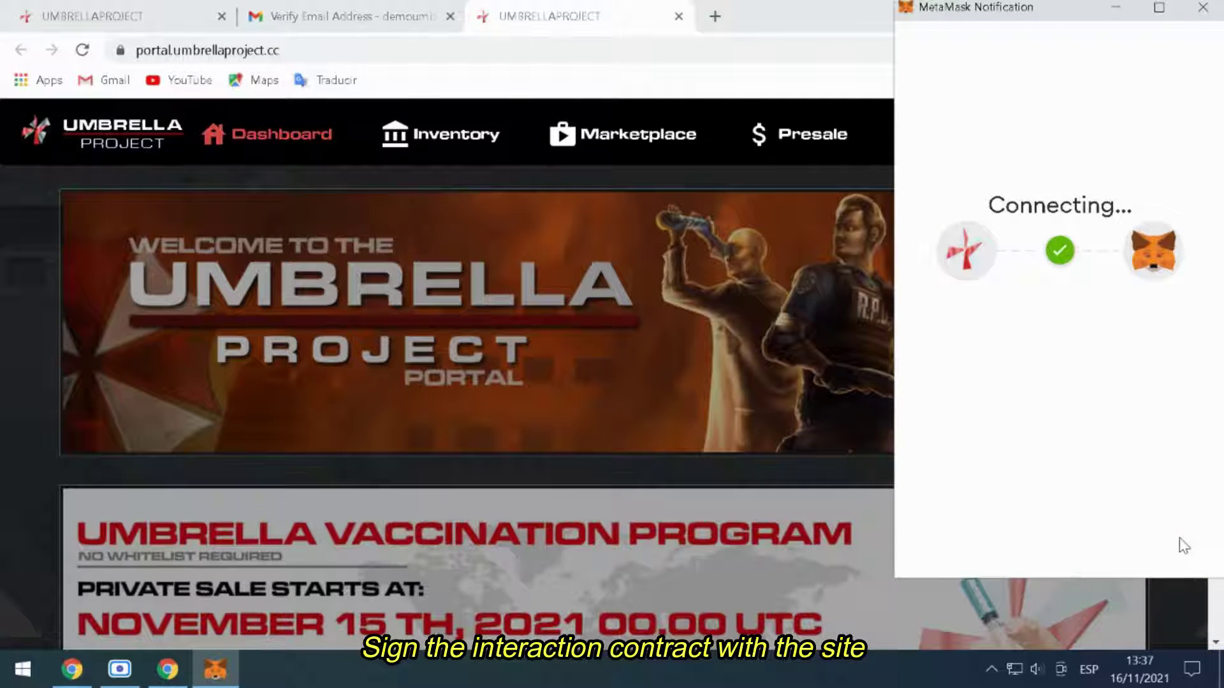
click(1167, 543)
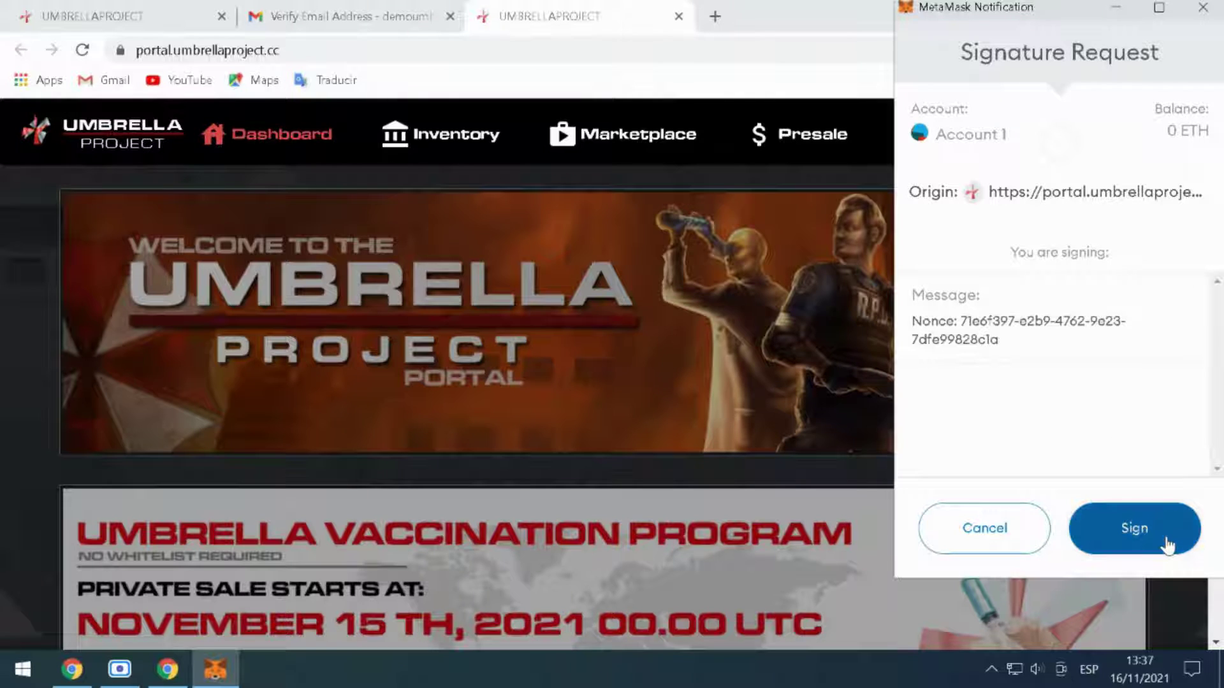
- Open the vaccination presale pool and enter 200 BUSD as the exchange quantity
scroll(1167, 538, down, 3)
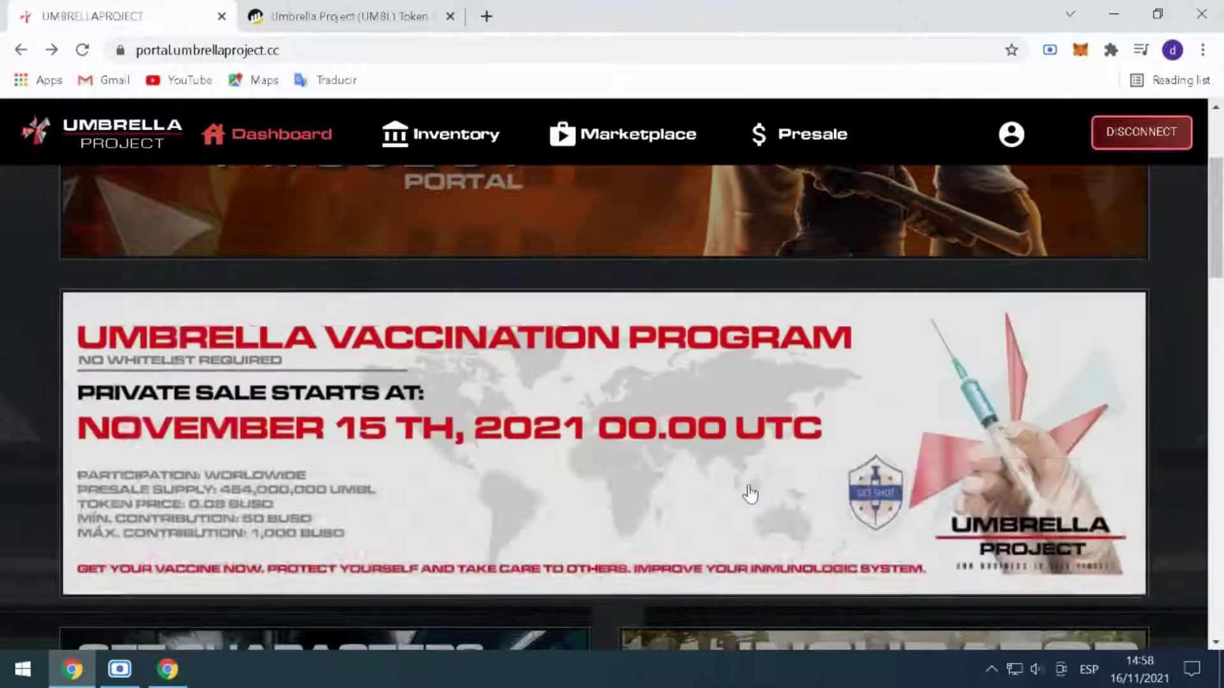
scroll(750, 494, up, 3)
scroll(742, 313, down, 3)
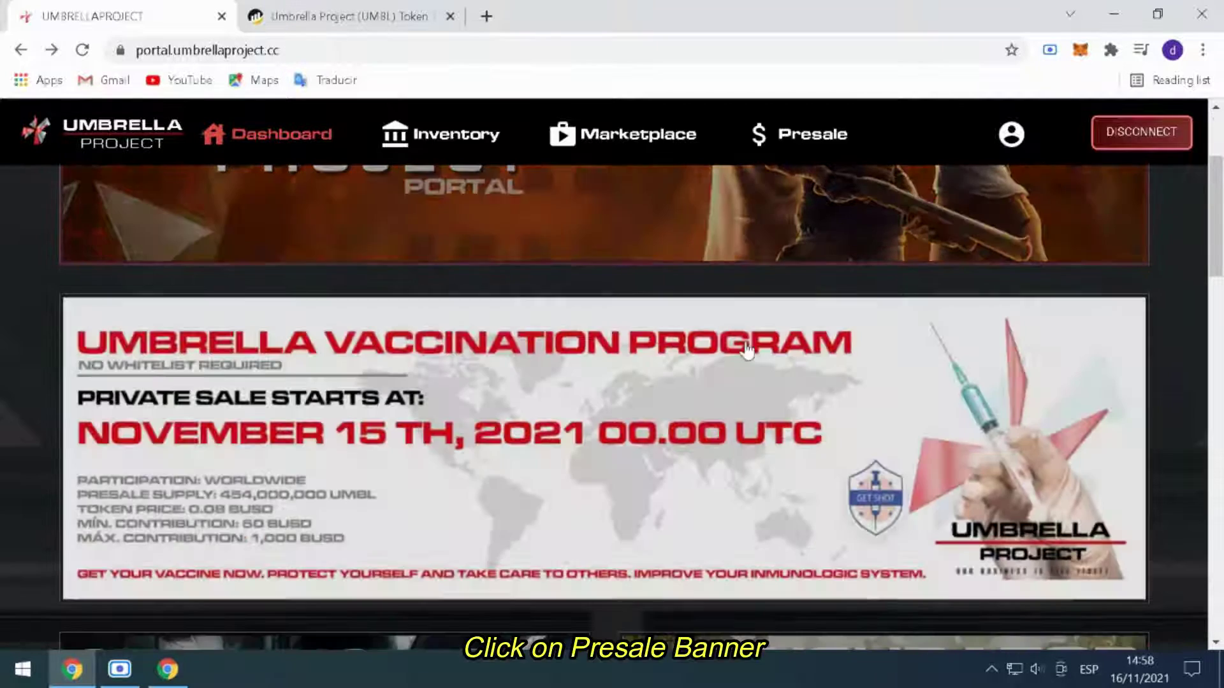
click(759, 406)
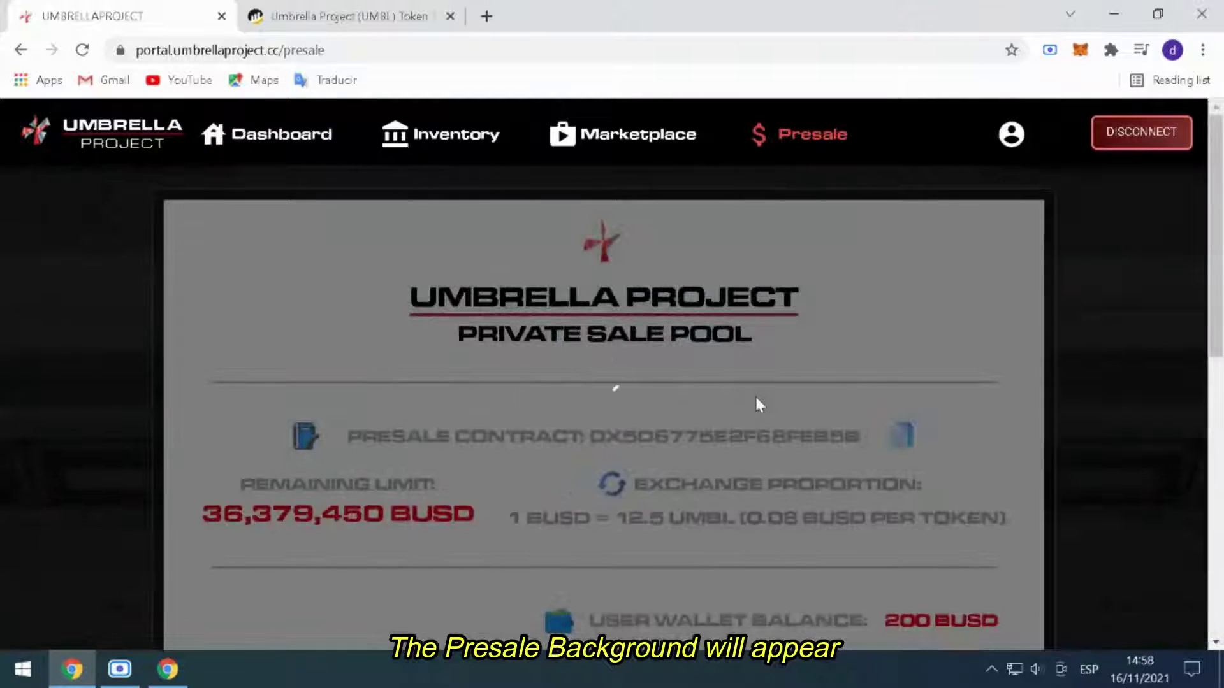
scroll(756, 407, down, 3)
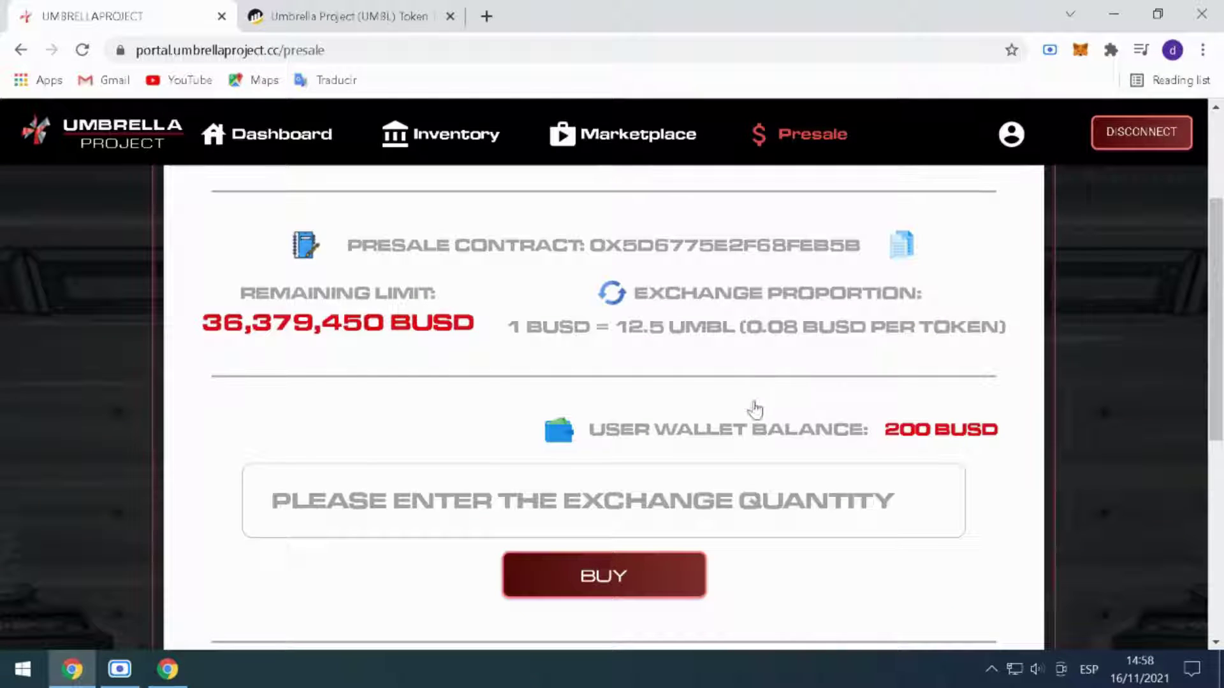
text(200)
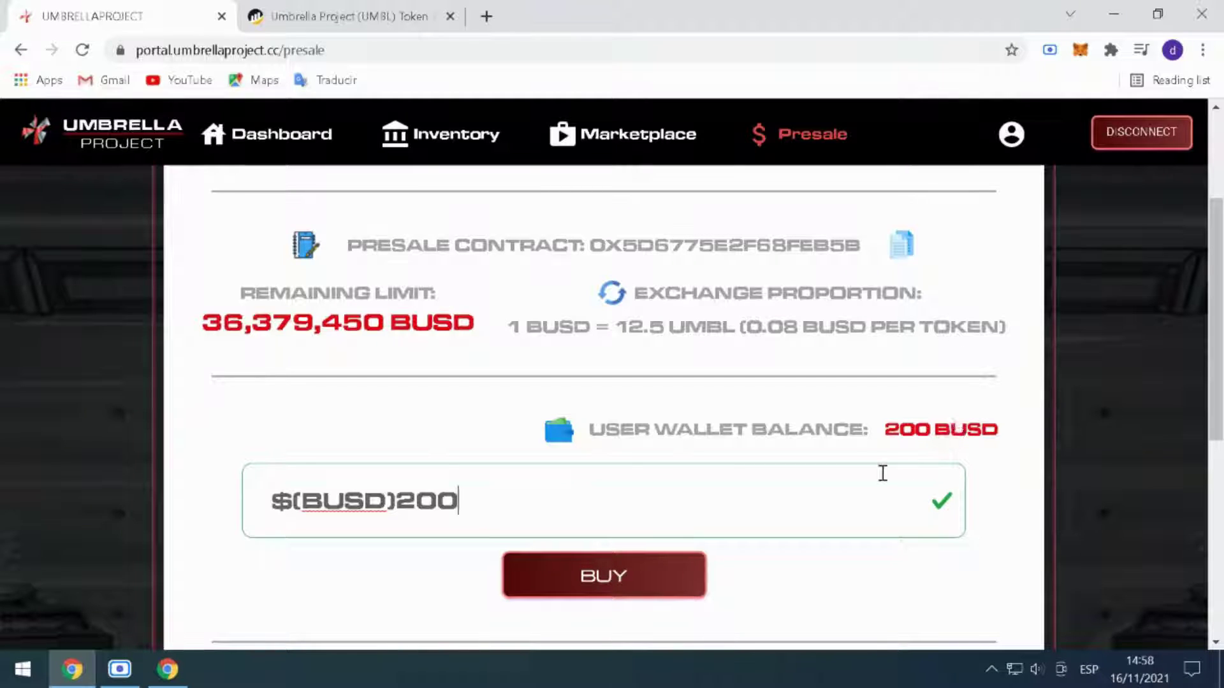
- Buy tokens with 200 BUSD, approving the BUSD spend and confirming the transaction
click(655, 582)
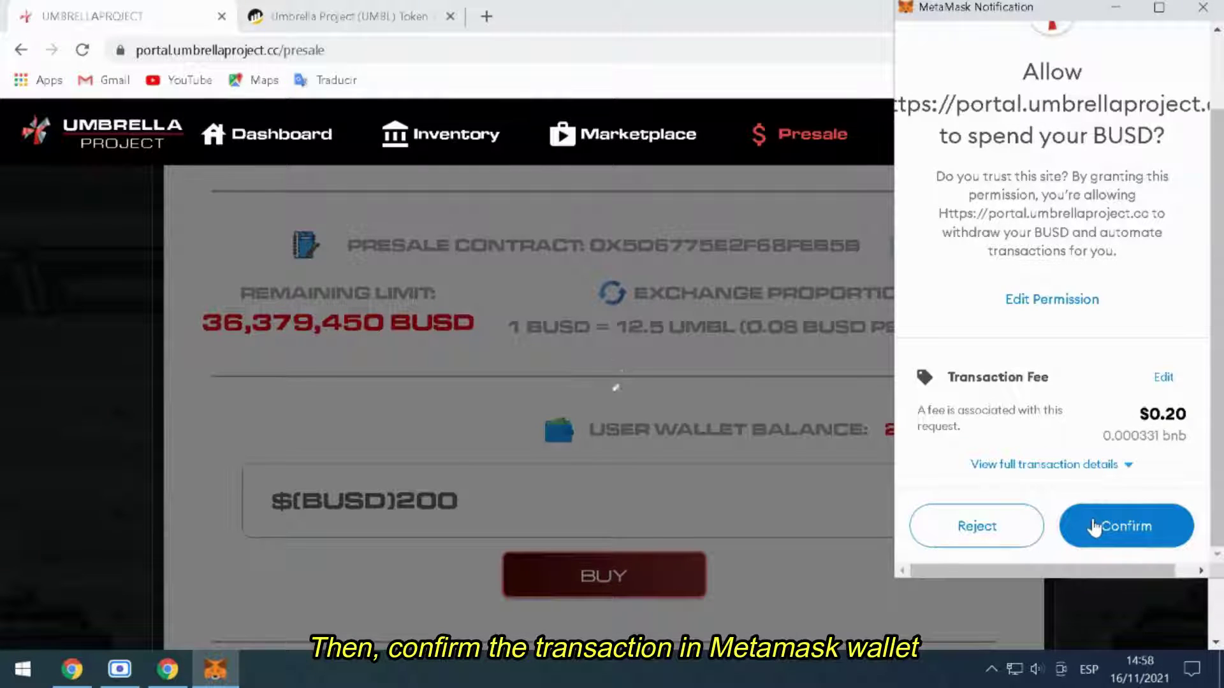
click(1094, 528)
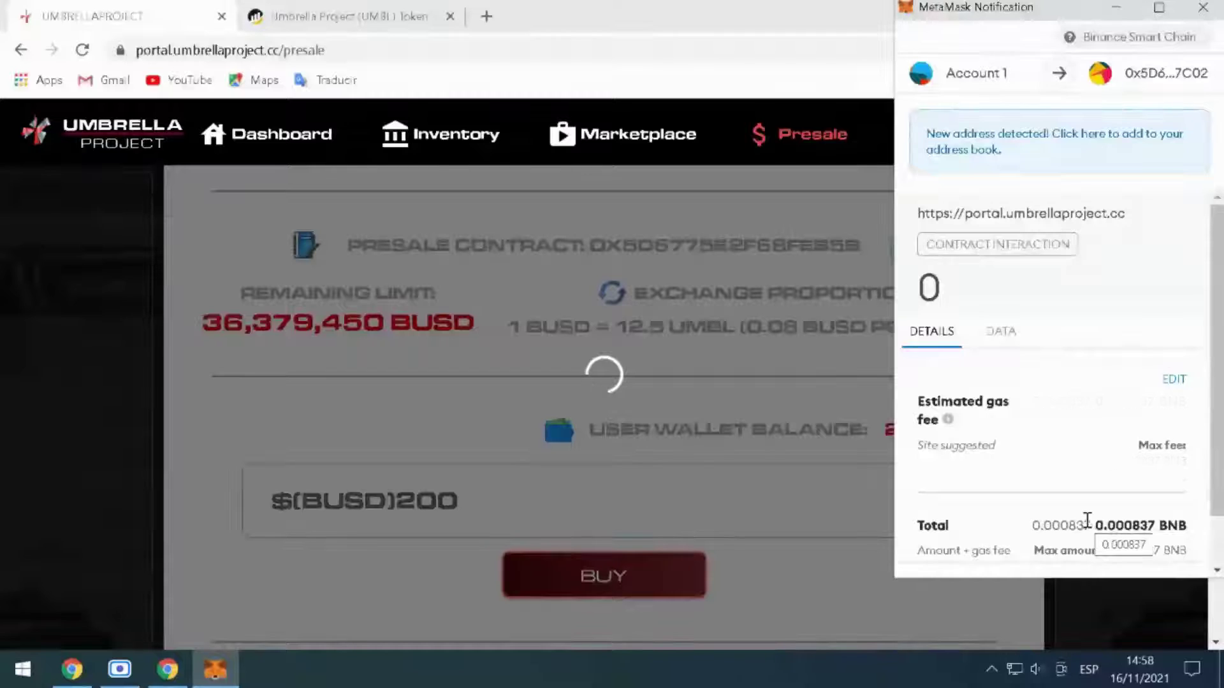
scroll(1083, 504, down, 1)
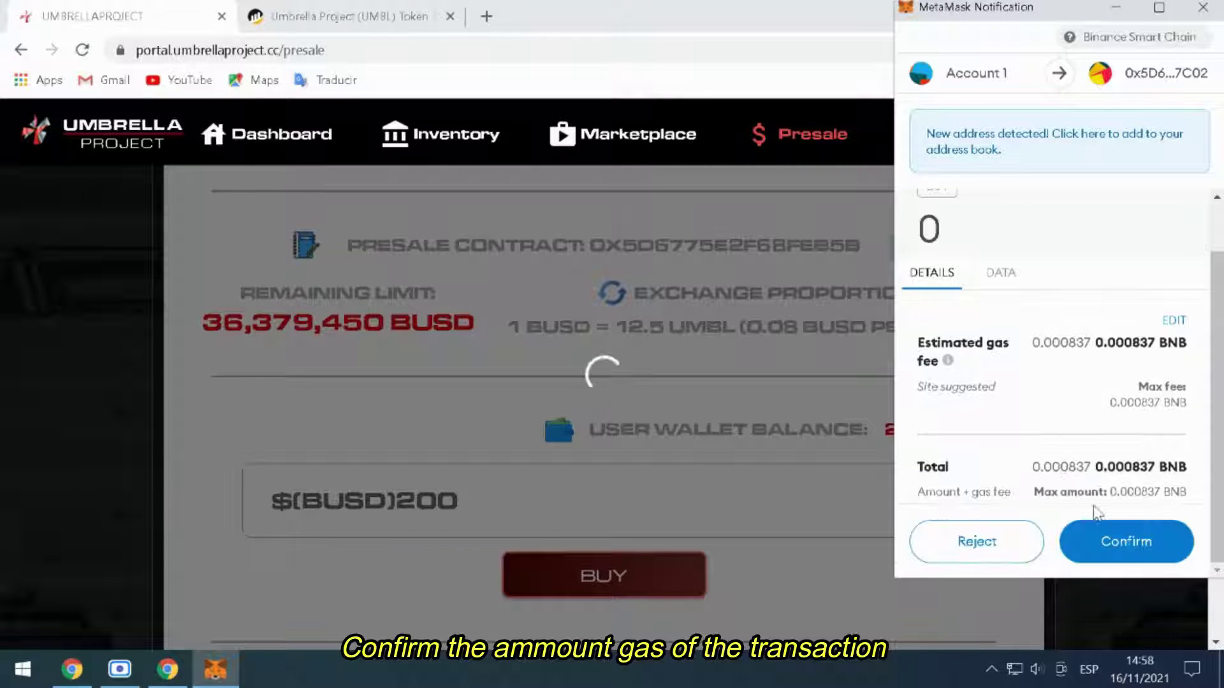
click(1128, 545)
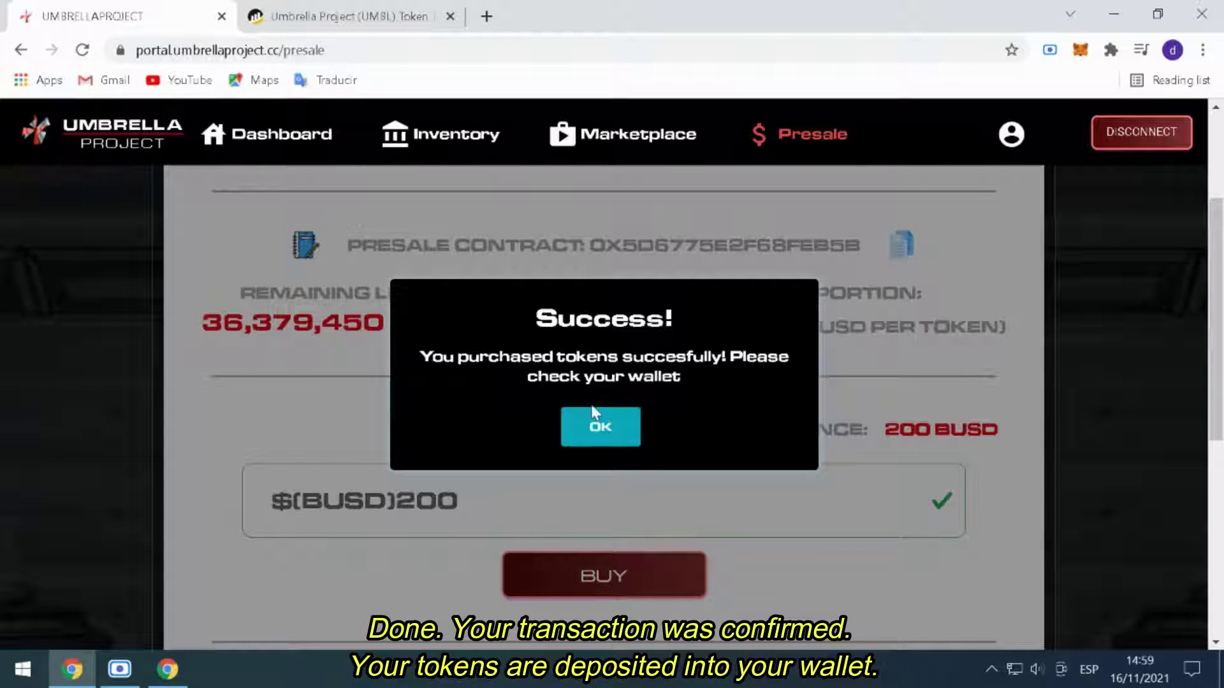
- Dismiss the Success dialog and check MetaMask's assets: 0.0088 BNB and 0 BUSD
click(593, 421)
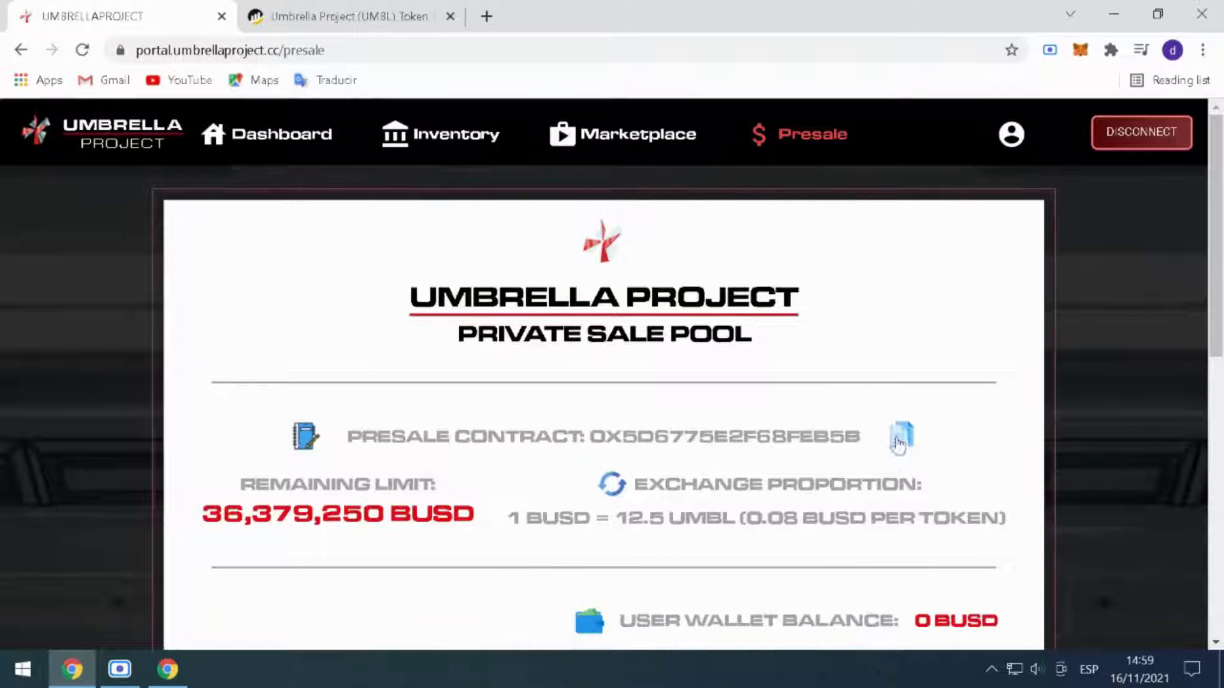
click(1079, 58)
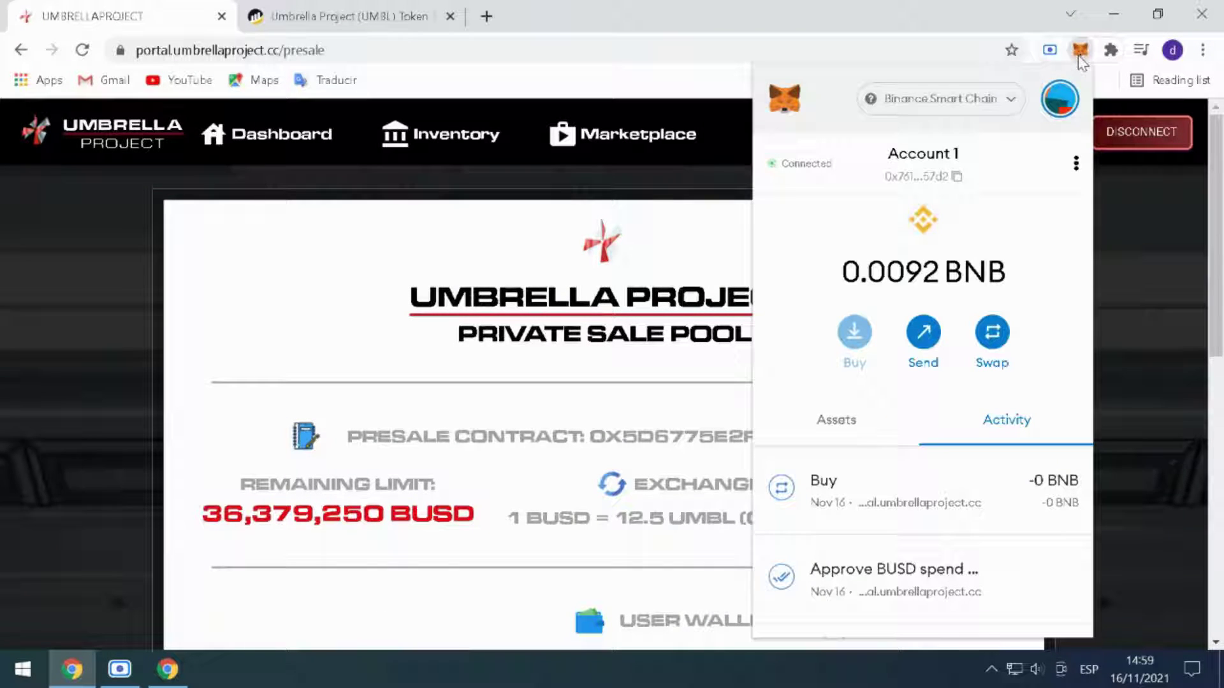
click(825, 424)
scroll(828, 426, down, 2)
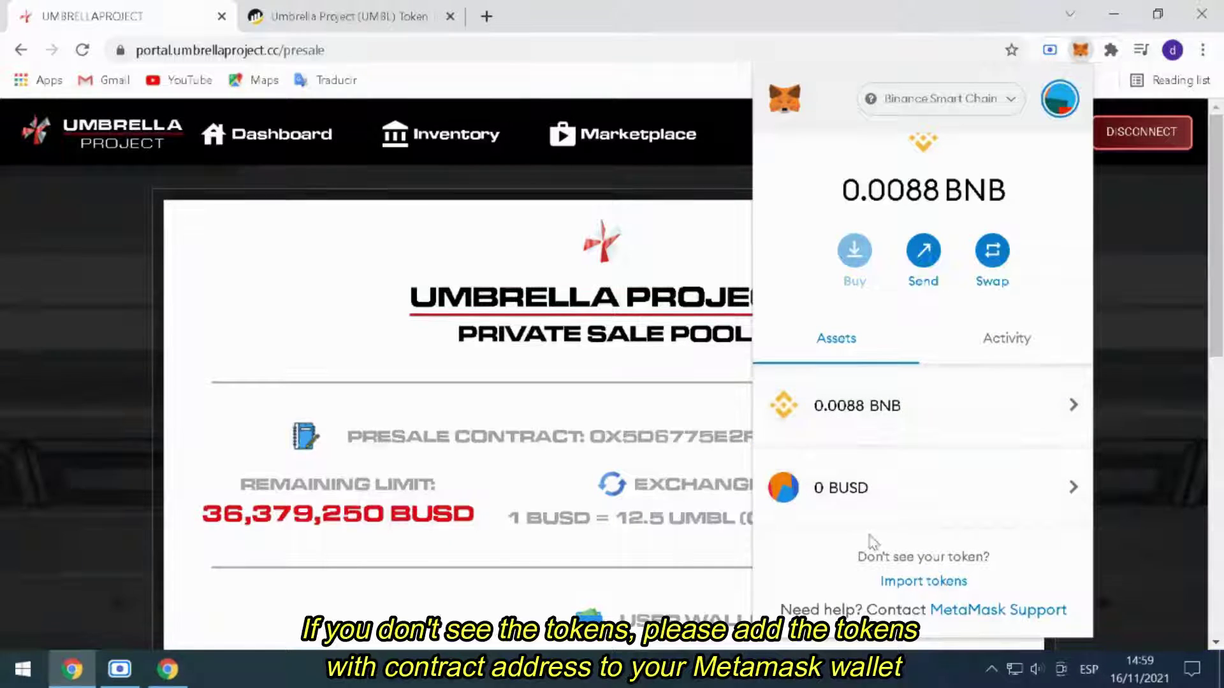
- Copy the UMBL token's contract address from BscScan and return to the presale tab
click(888, 584)
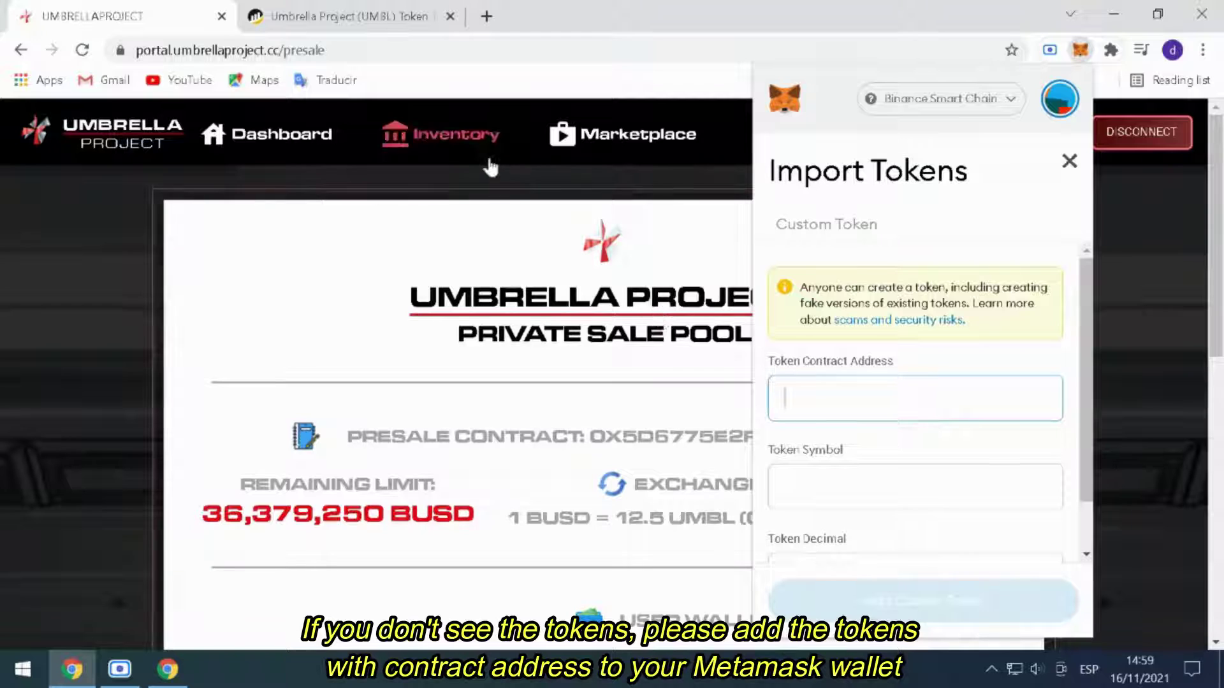
click(344, 16)
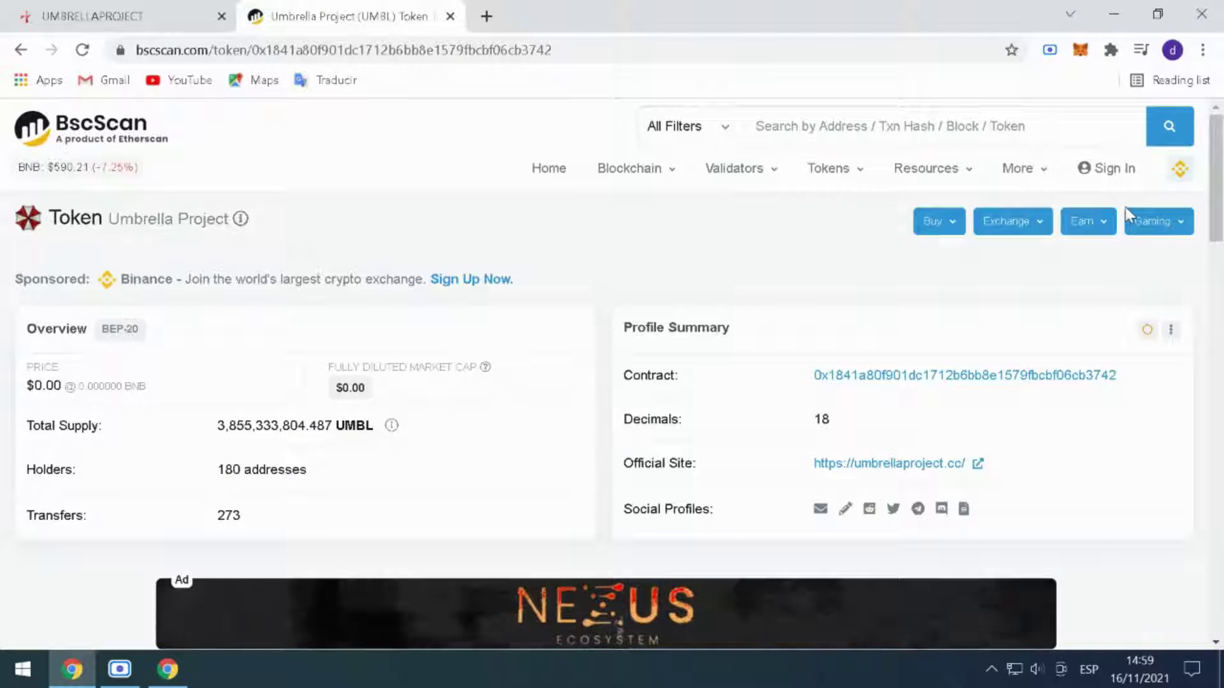
mouse_move(1107, 385)
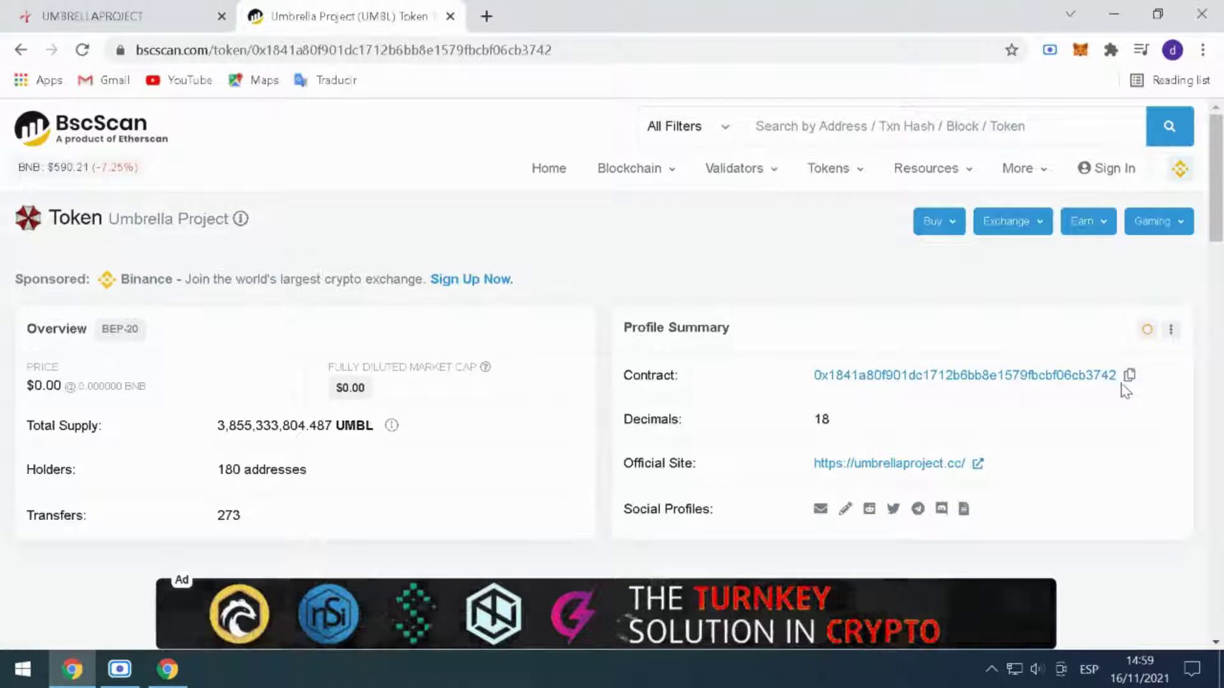
click(1129, 376)
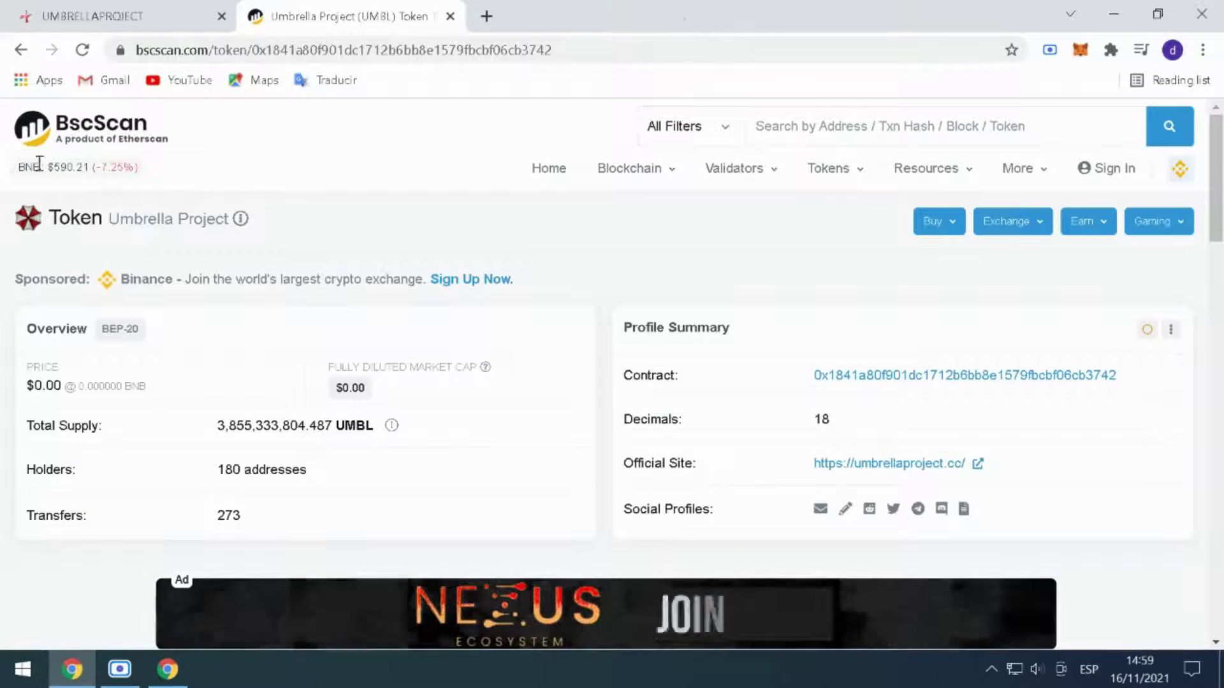
click(90, 12)
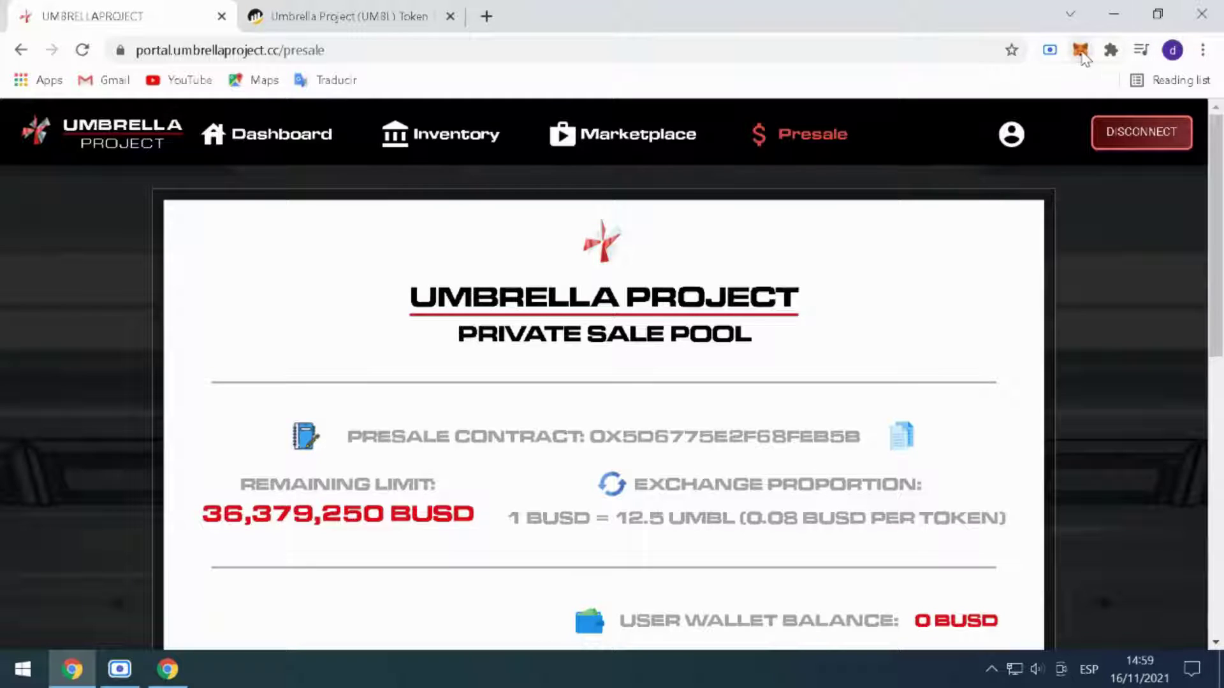
- Import UMBL as a custom token from the pasted contract address, showing 2500 UMBL
click(1081, 51)
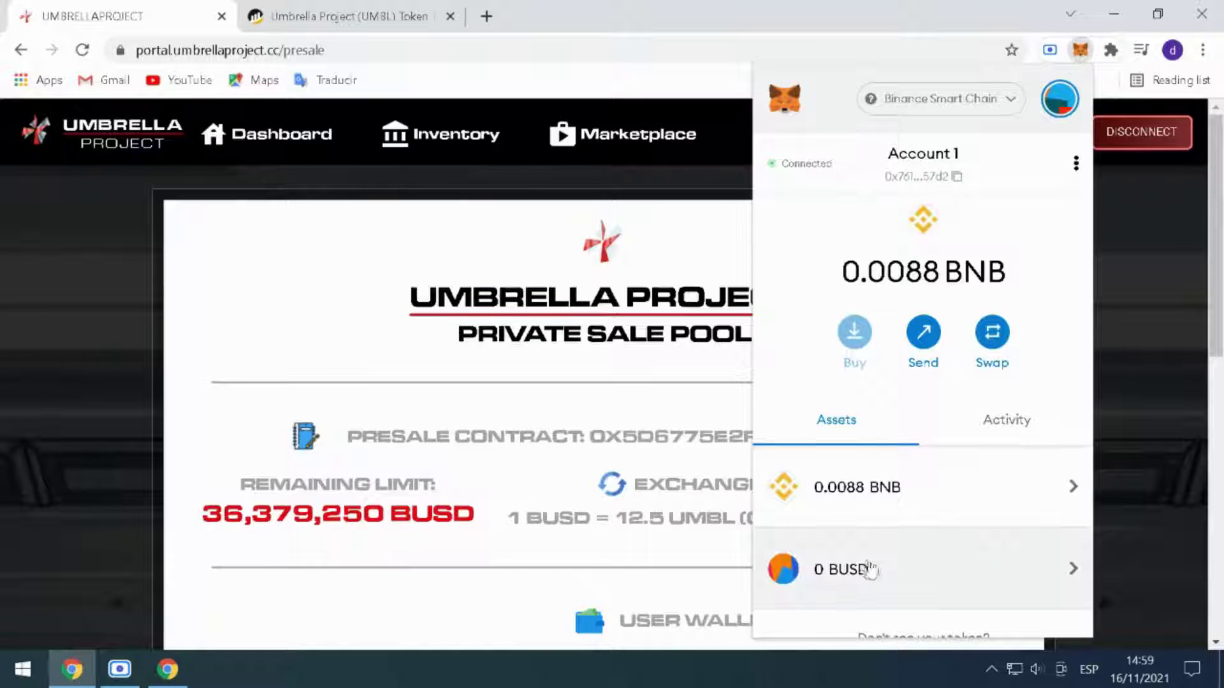
scroll(791, 567, down, 2)
click(908, 582)
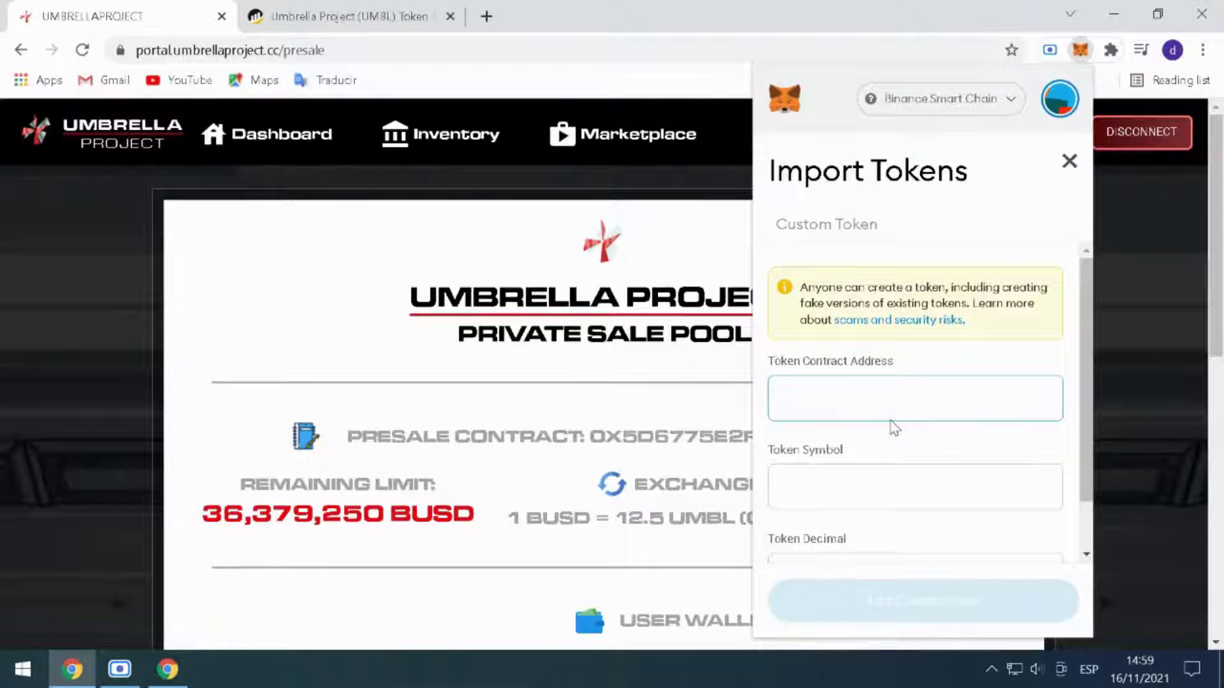
key(ctrl+v)
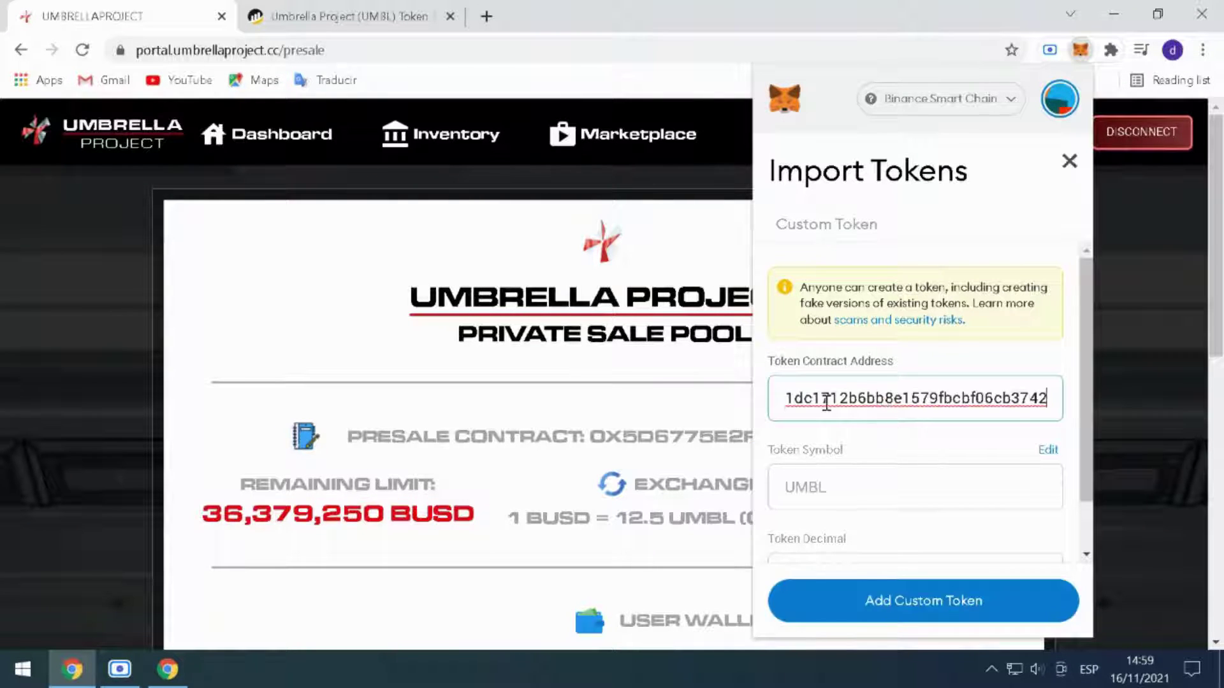
drag(808, 398, 563, 363)
scroll(1029, 522, down, 1)
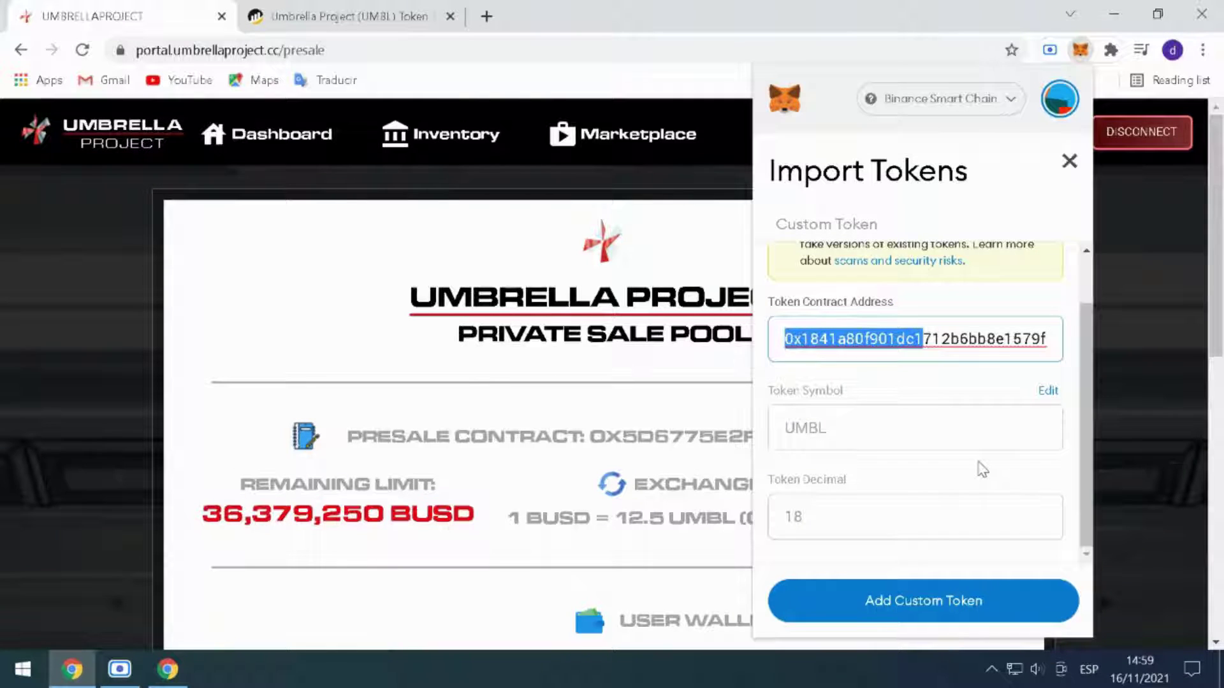
click(943, 604)
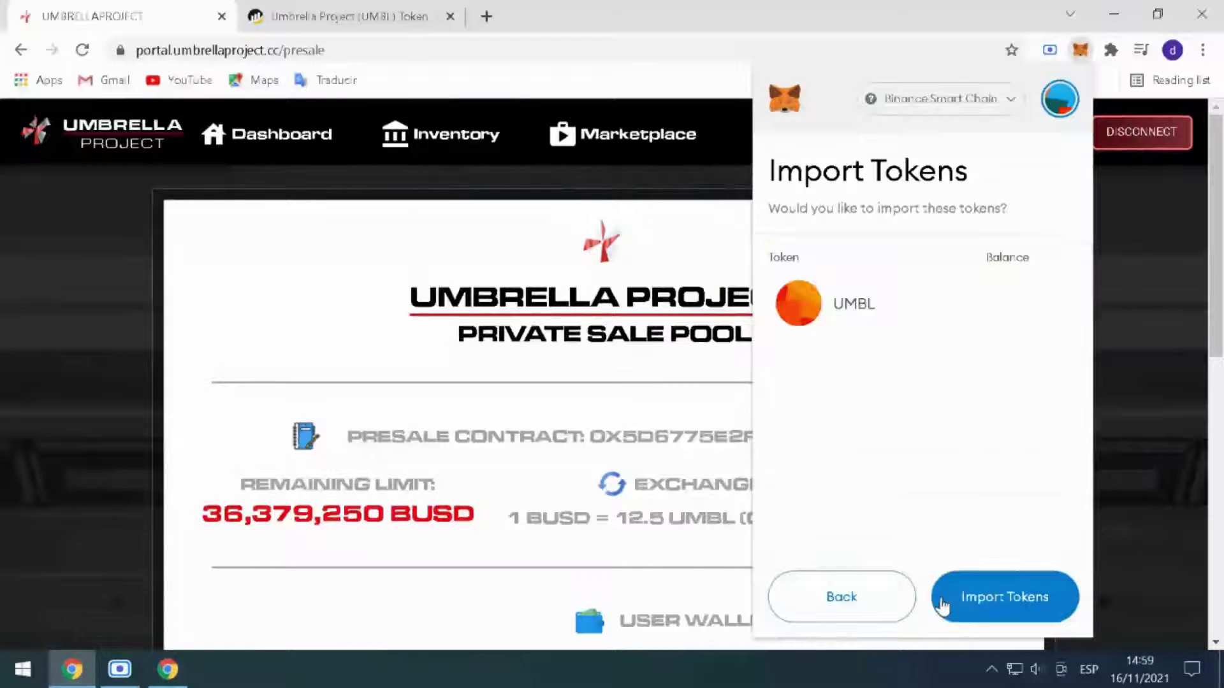
click(999, 598)
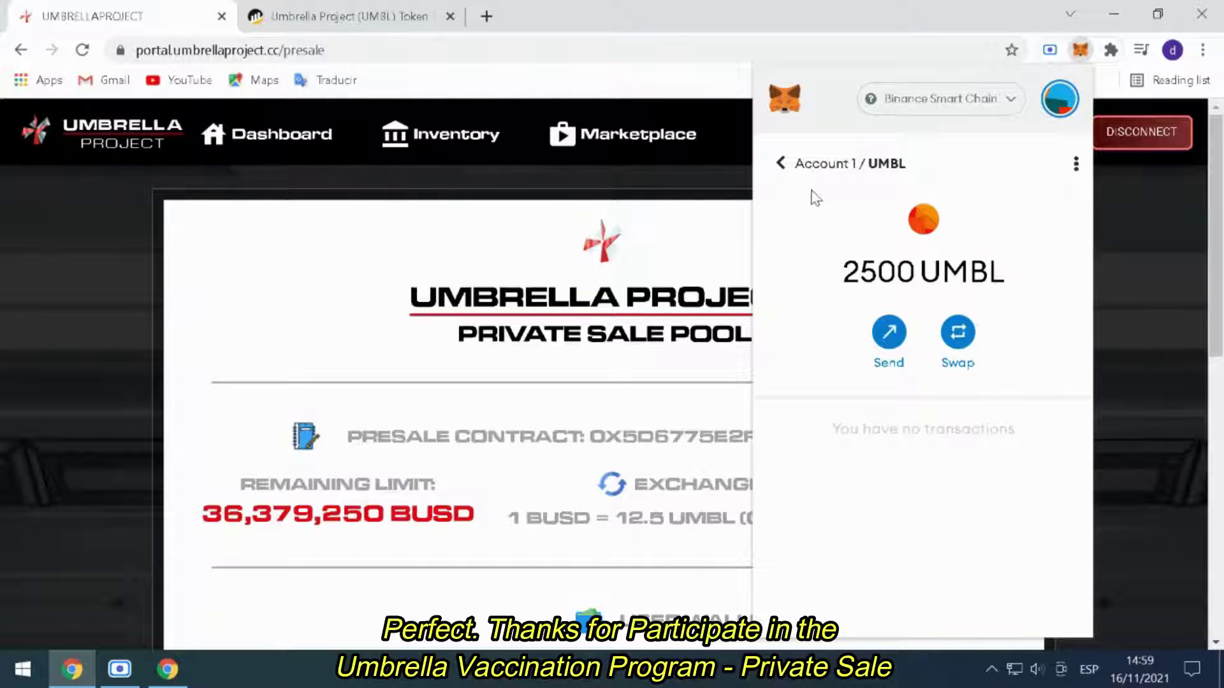
click(806, 169)
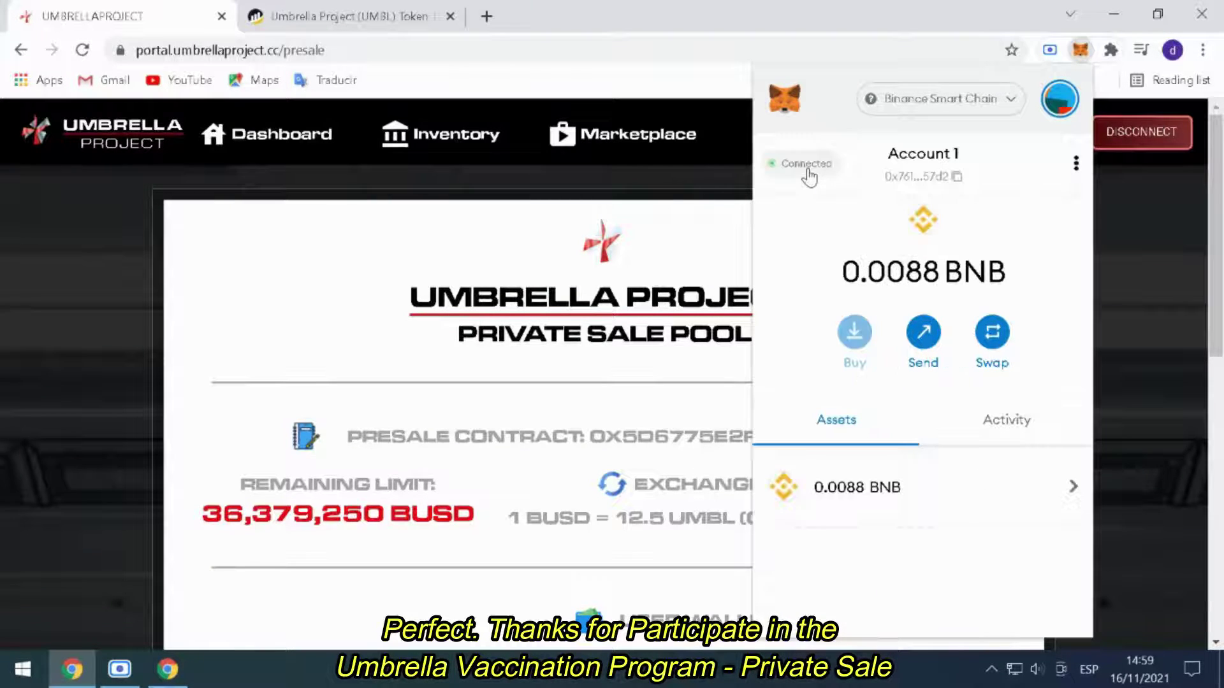
scroll(930, 484, down, 2)
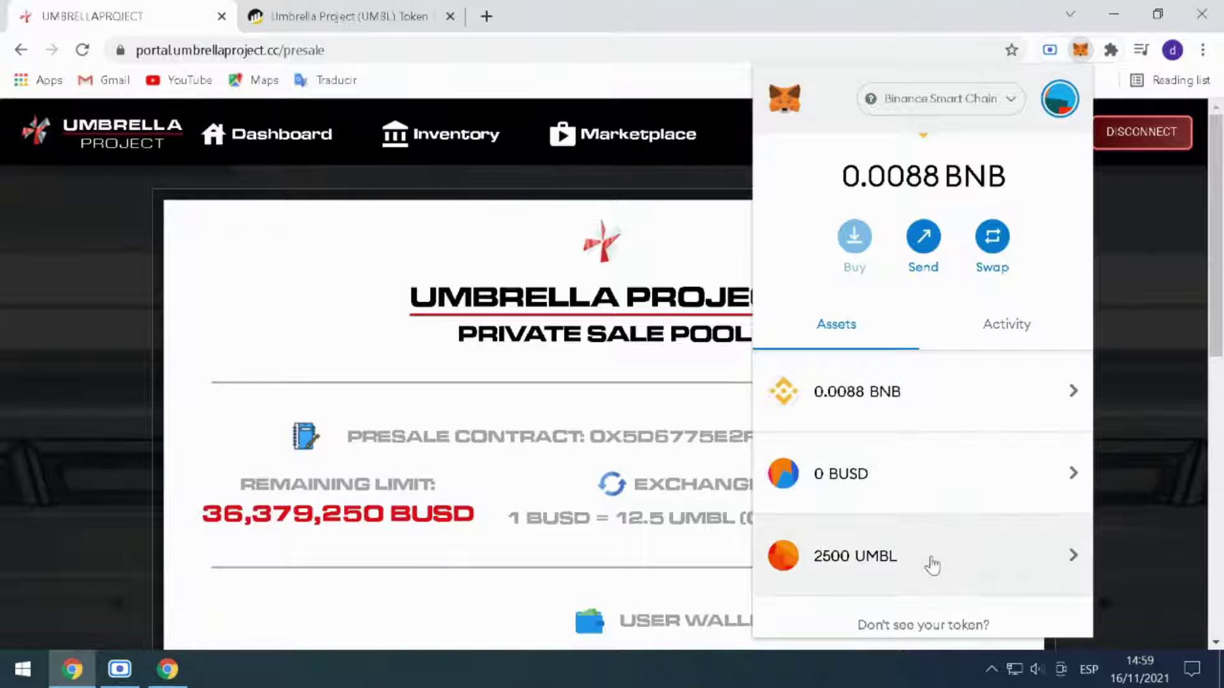